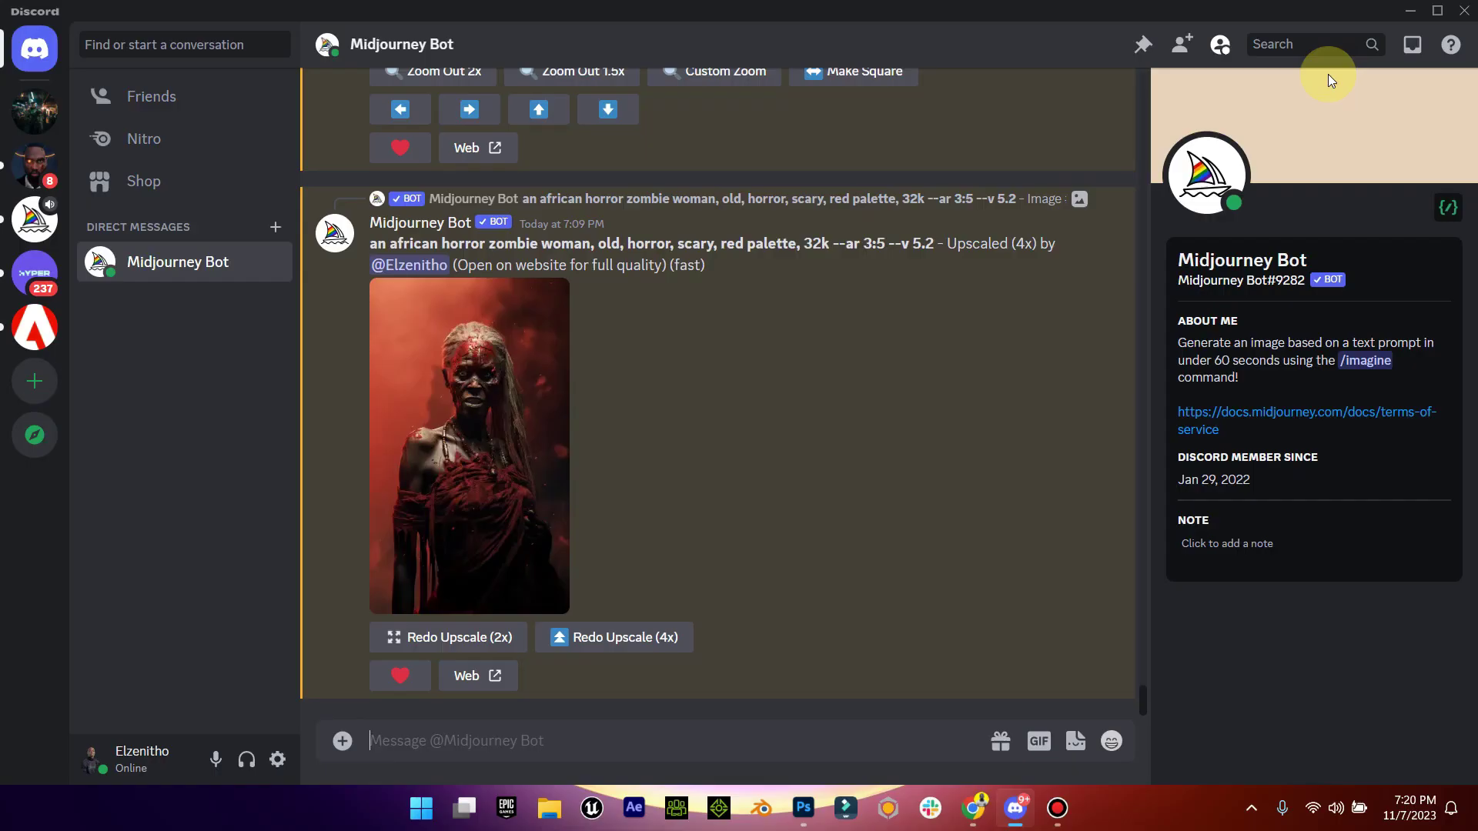
- Minimize the Discord Midjourney chat and bring the browser window back up
left_click(1412, 14)
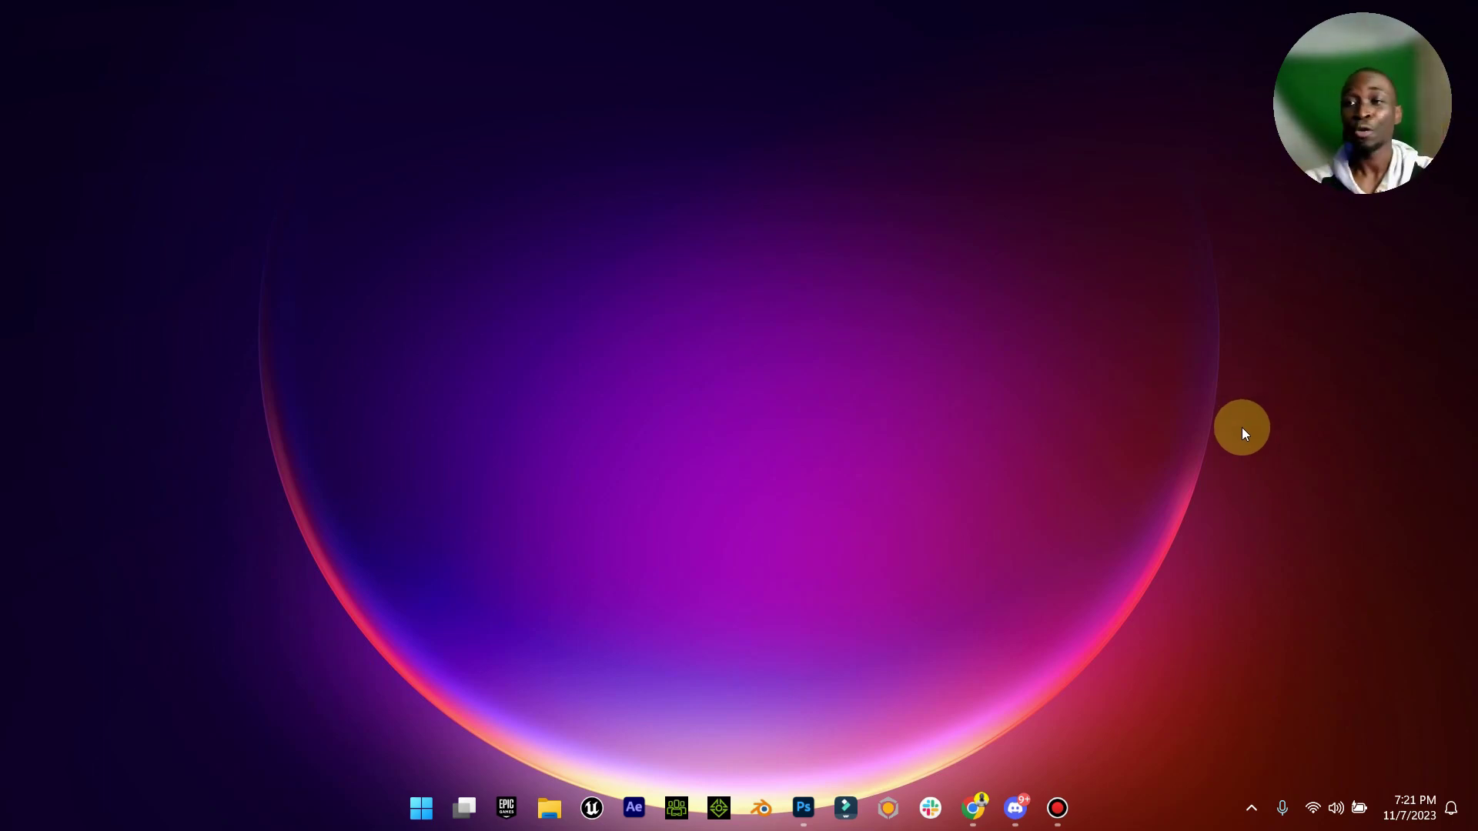
left_click(976, 821)
- Sign in to Slidesgo with a Google account and reach the AI Presentation Maker form
left_click(90, 7)
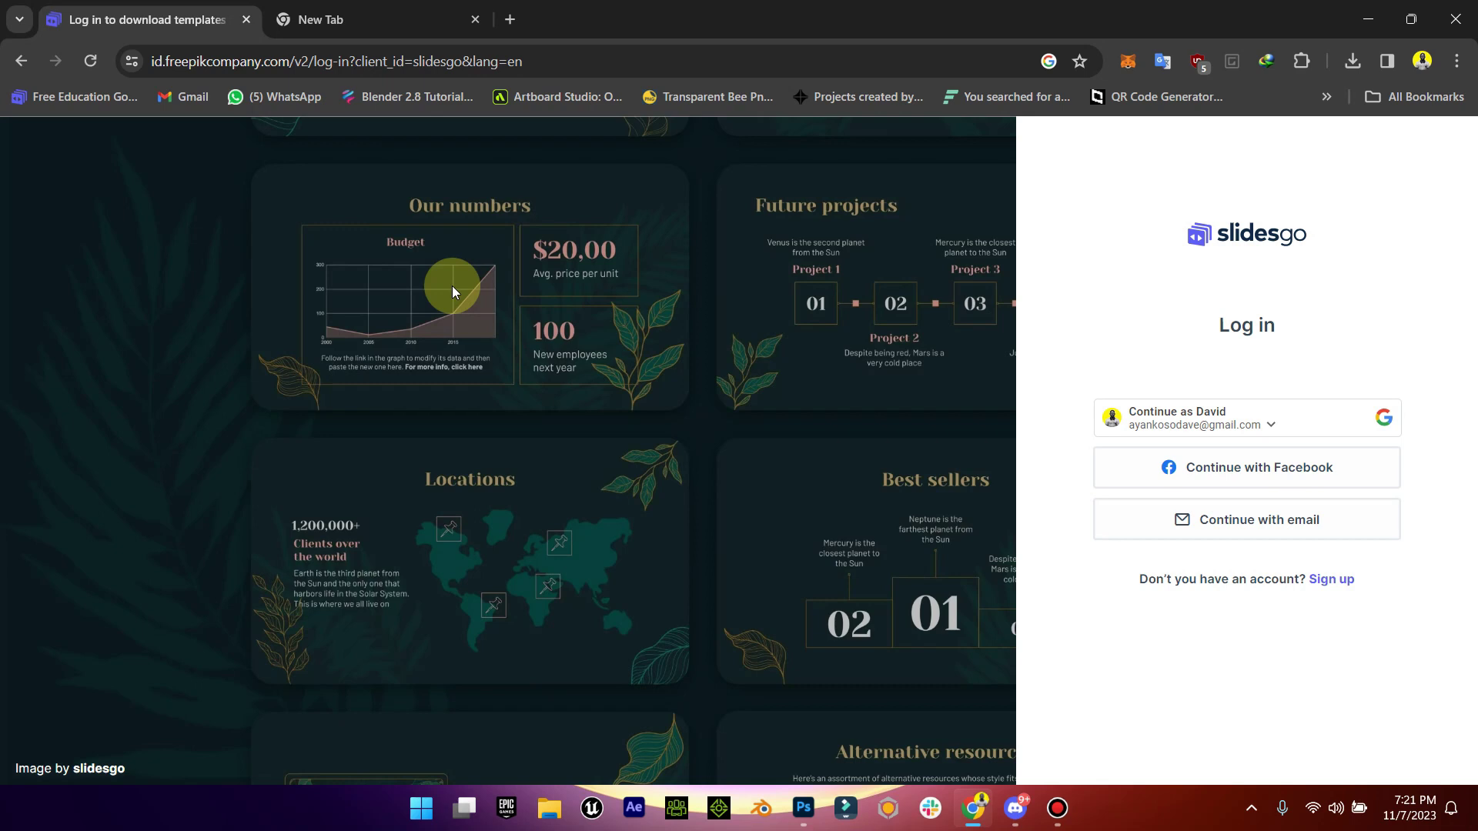
left_click(1224, 418)
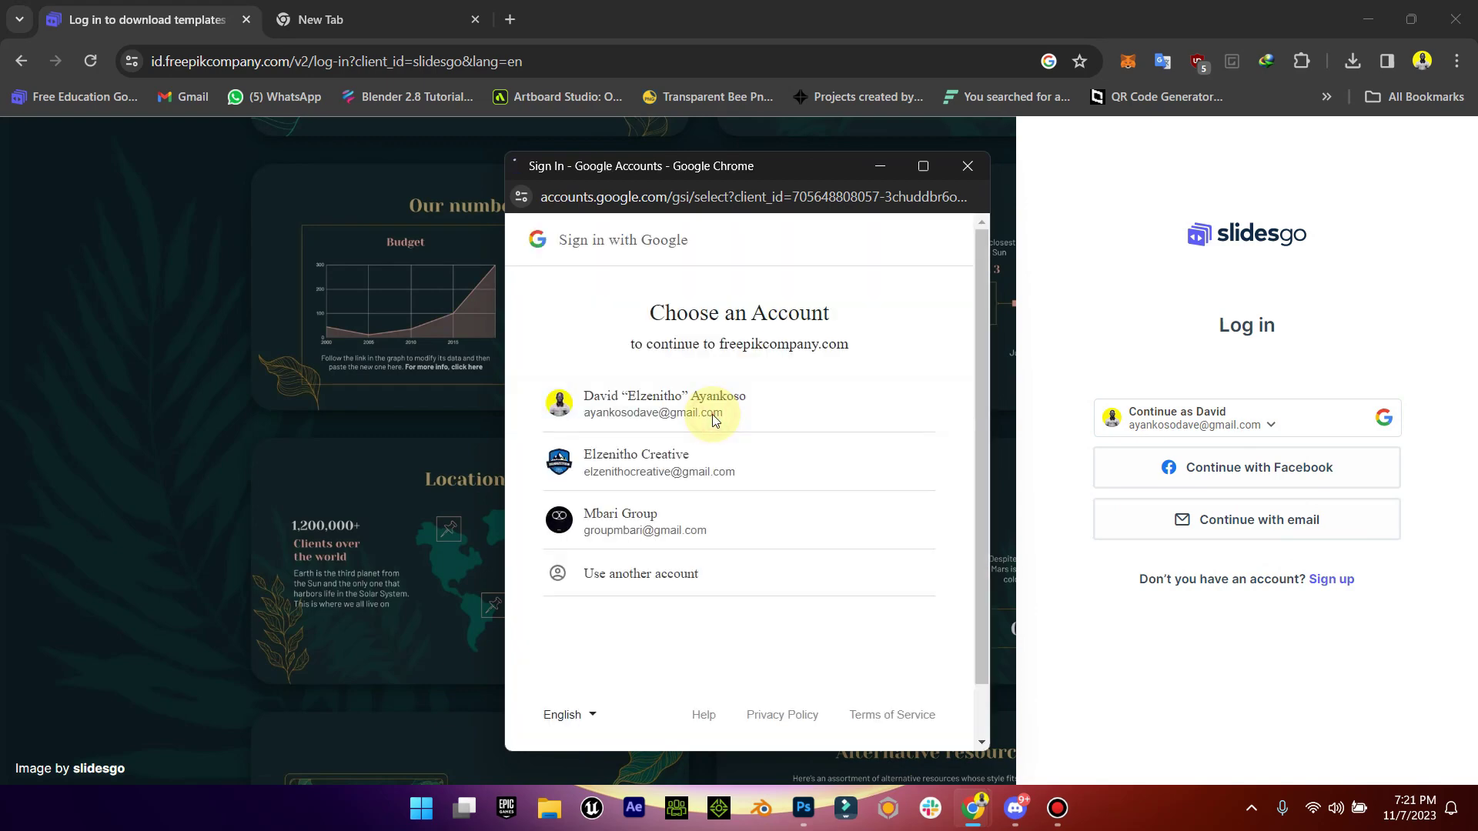
left_click(713, 418)
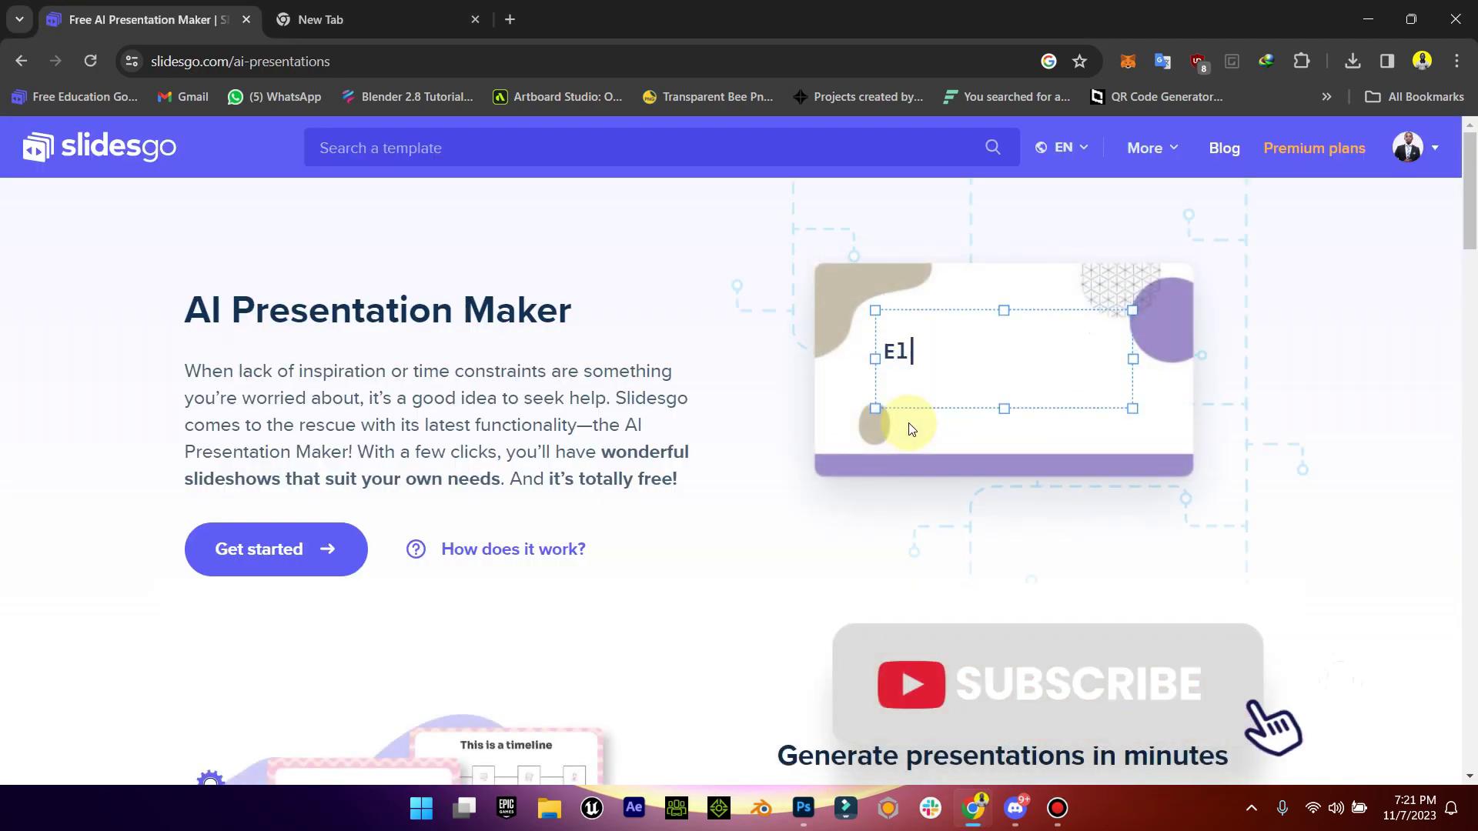
left_click(262, 565)
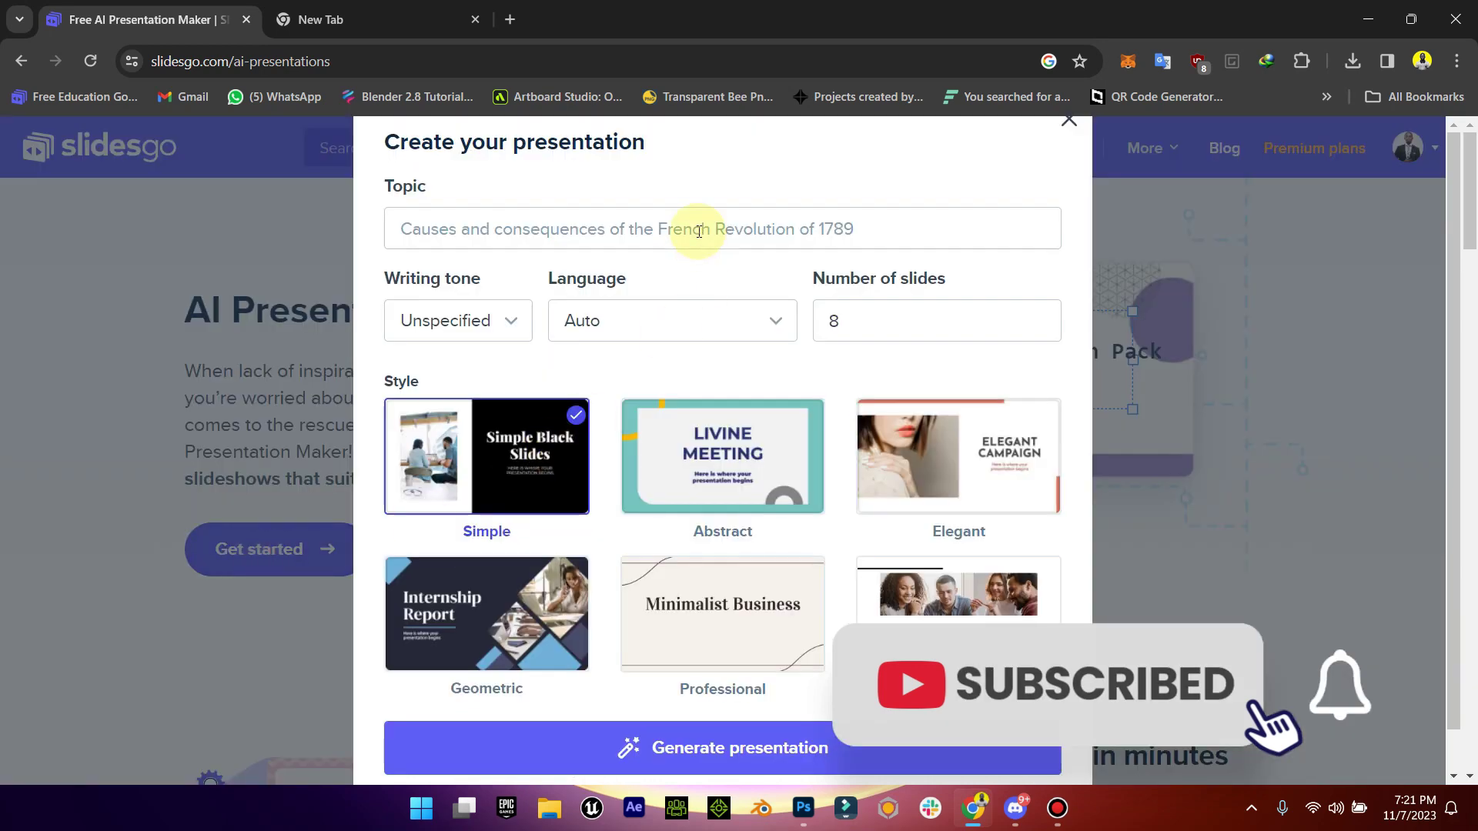
- Enter 'The disadvantage of Social media in teens' as the presentation topic, correcting typos
left_click(699, 231)
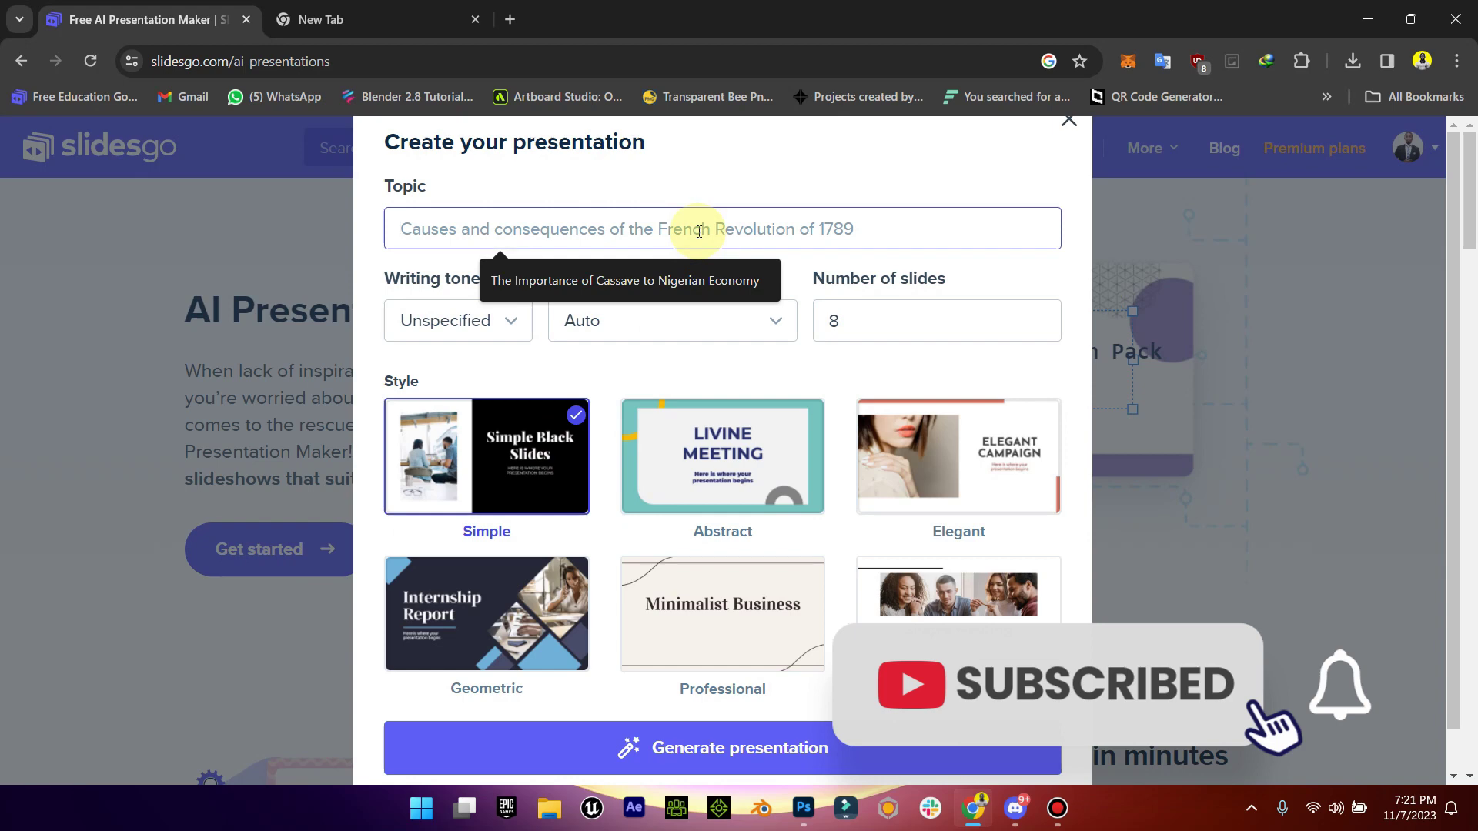
key("Caps_Lock")
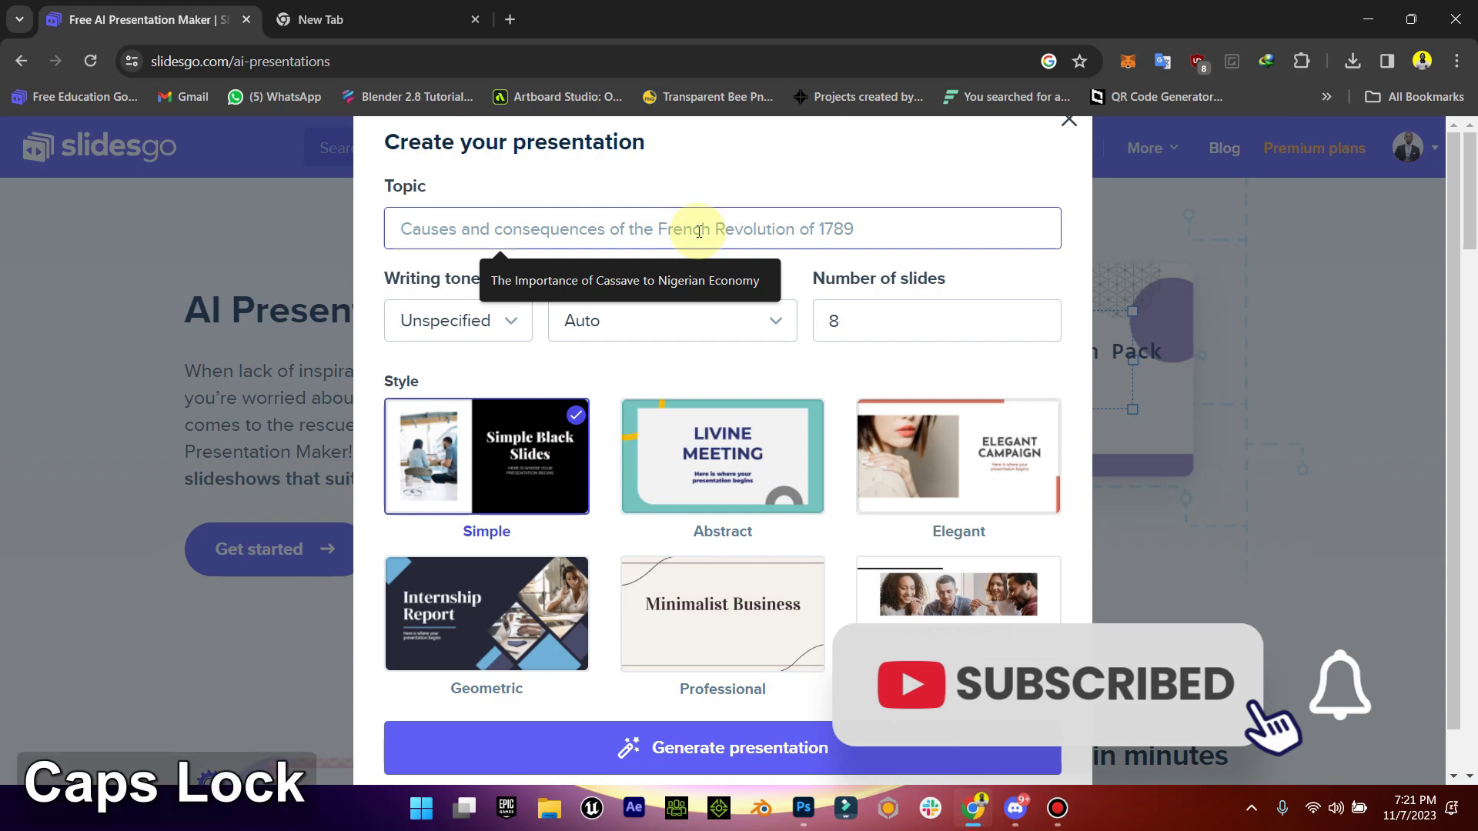
type("The disda")
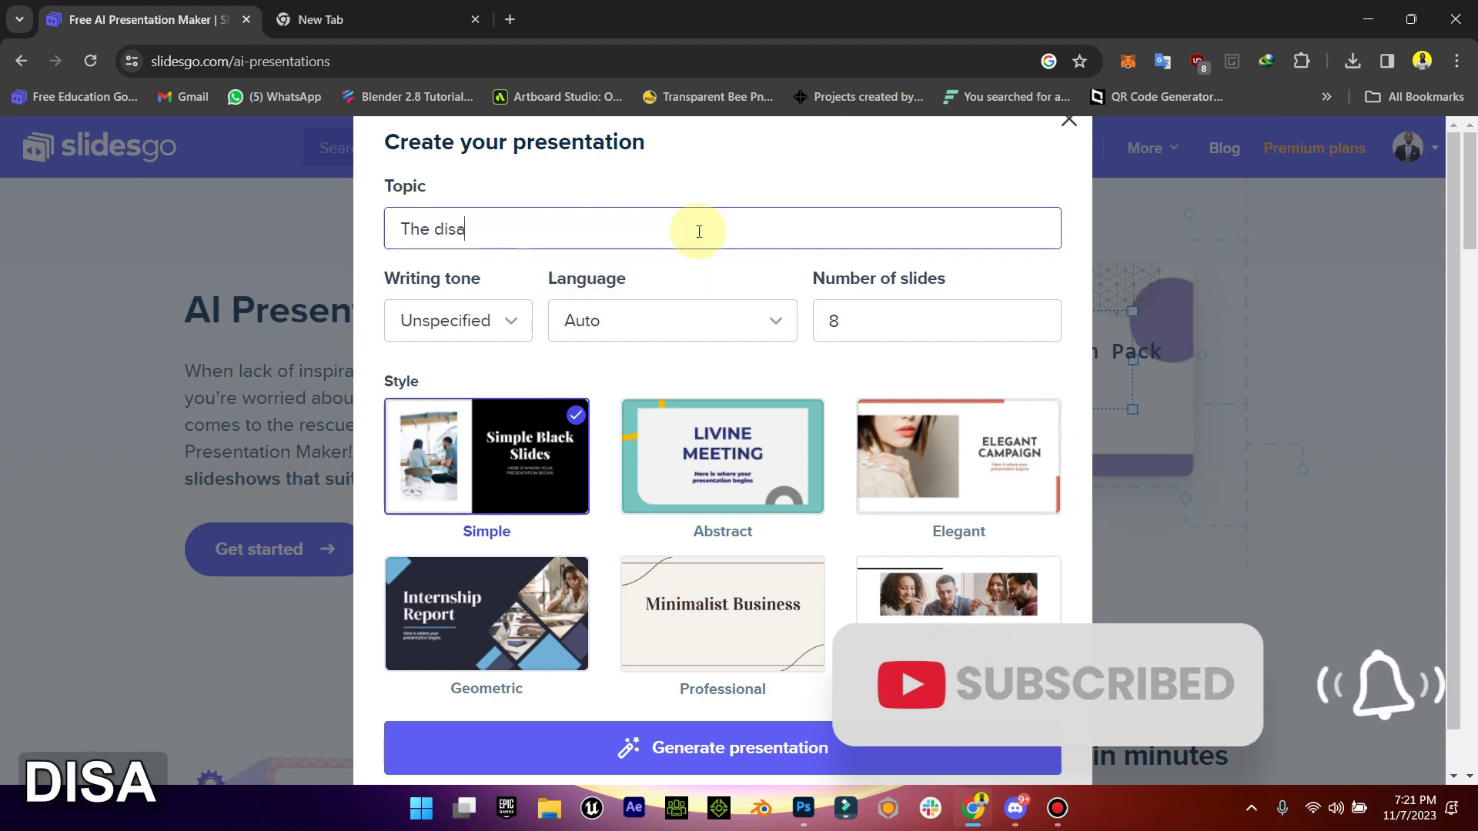
key("BackSpace")
type("davant")
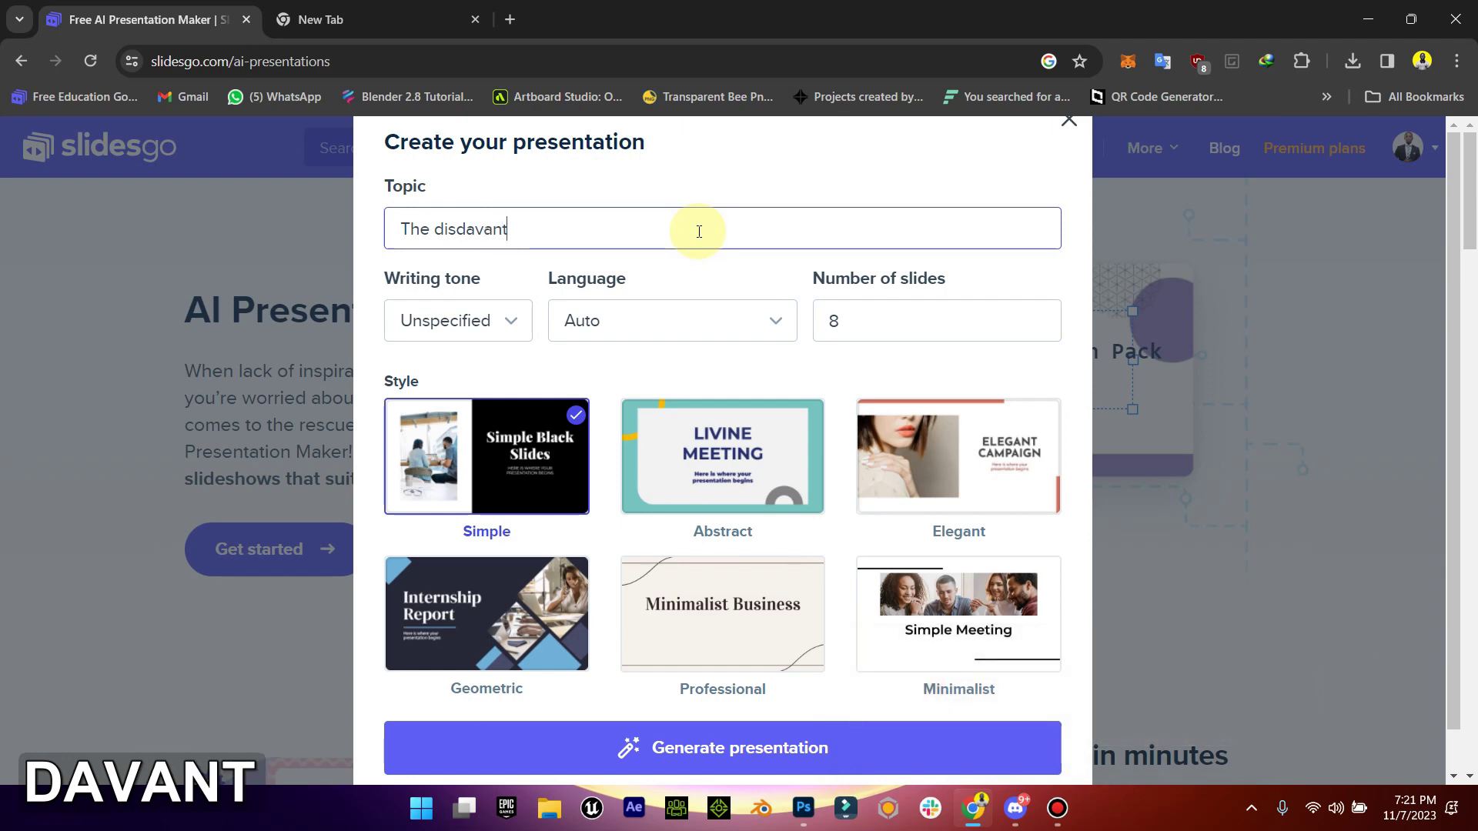
key("BackSpace")
key("BackSpace")
key("BackSpace")
type("d")
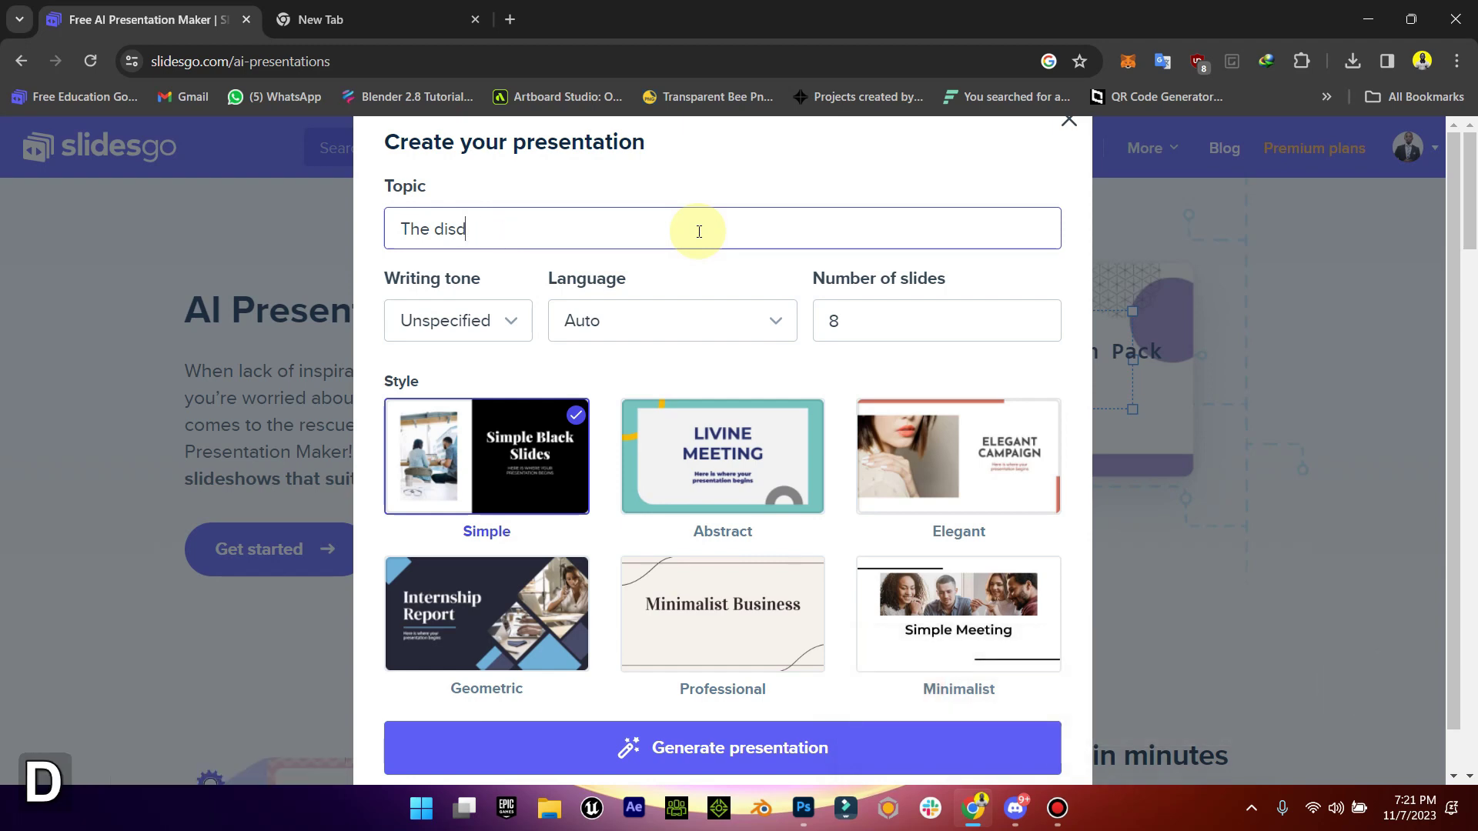
key("BackSpace")
key("BackSpace")
key("BackSpace")
type("a")
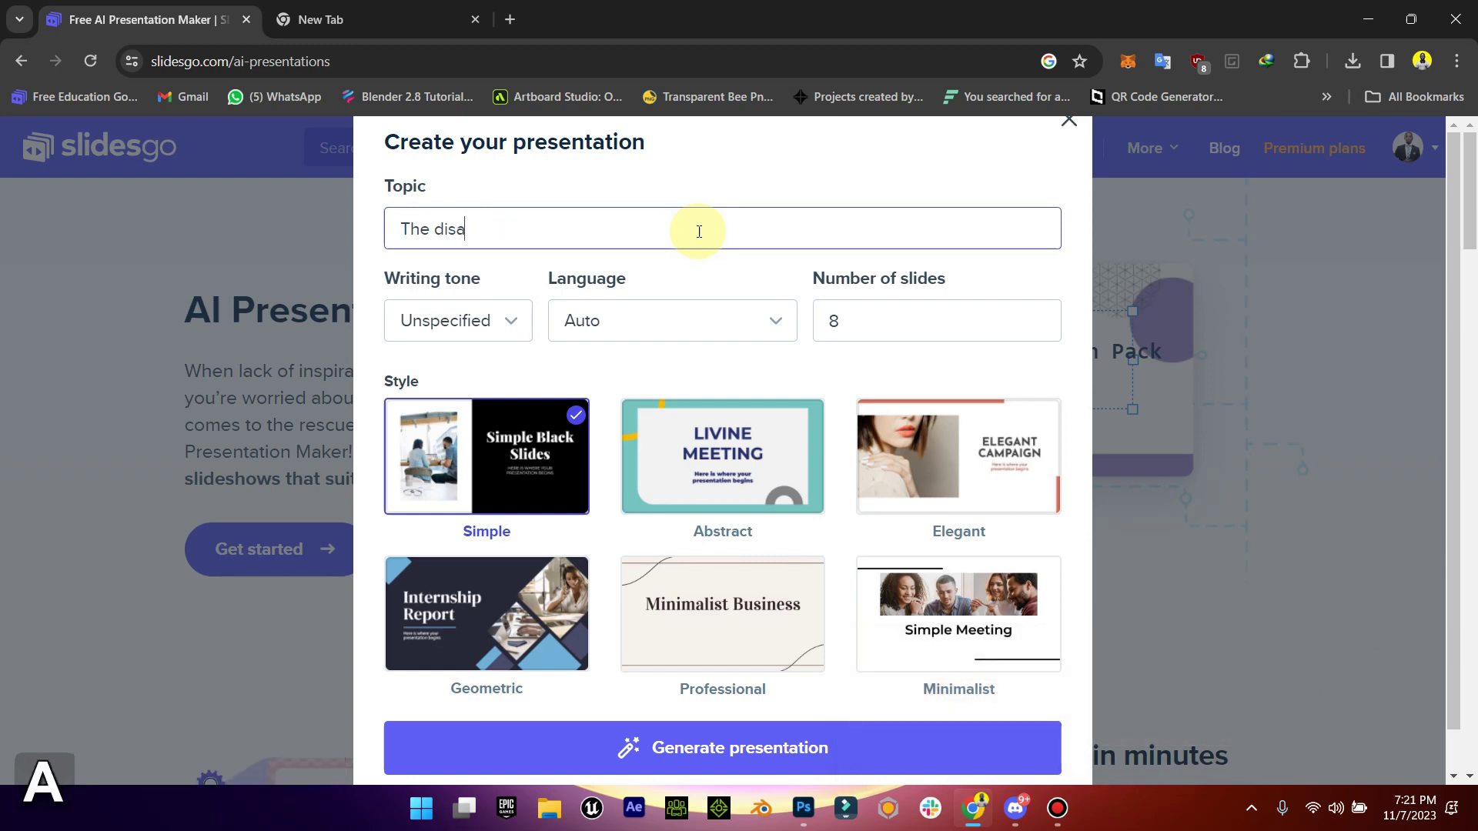
type("db")
key("BackSpace")
type("na")
key("BackSpace")
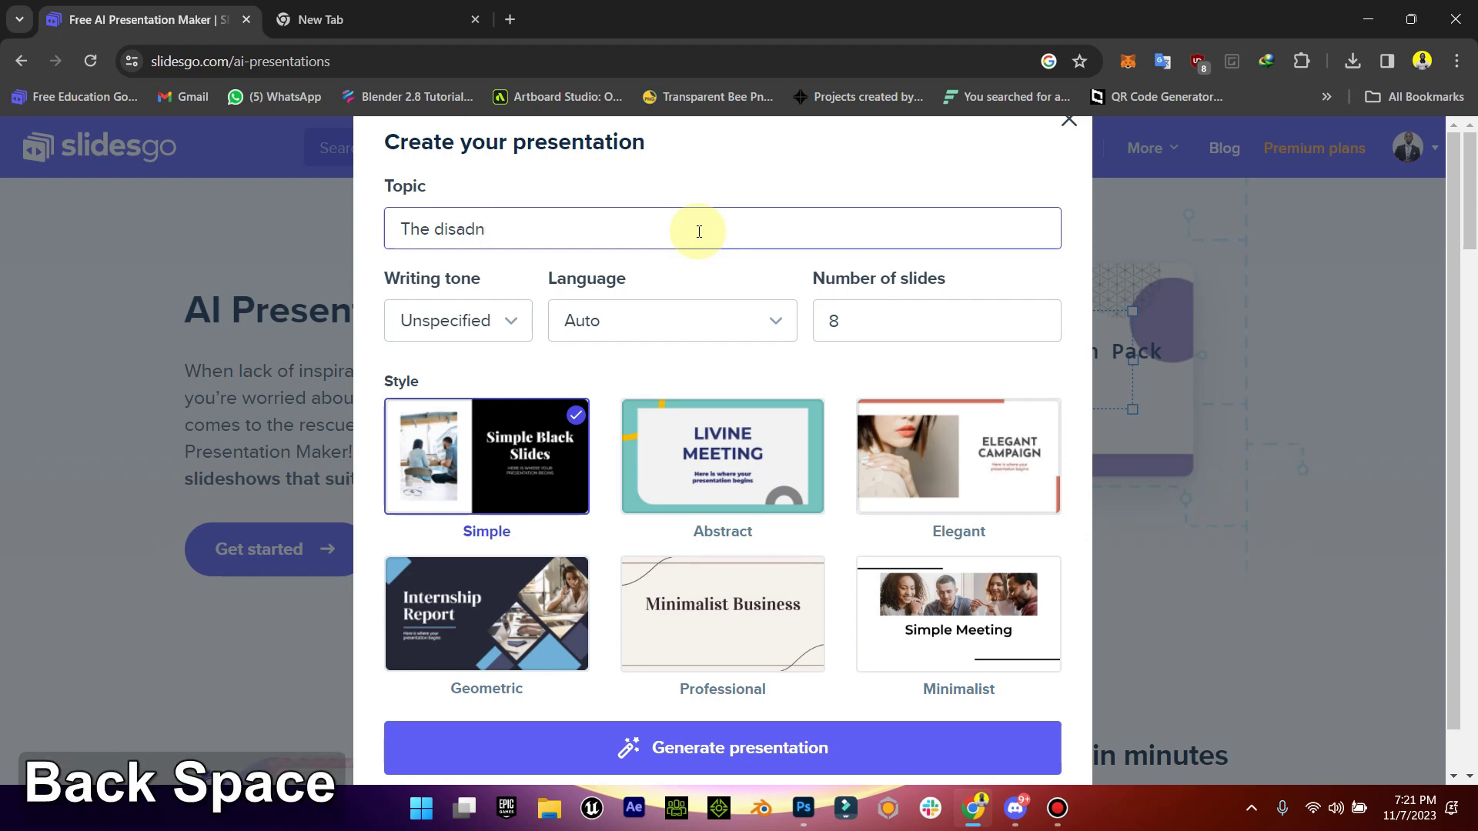
type("vantage o")
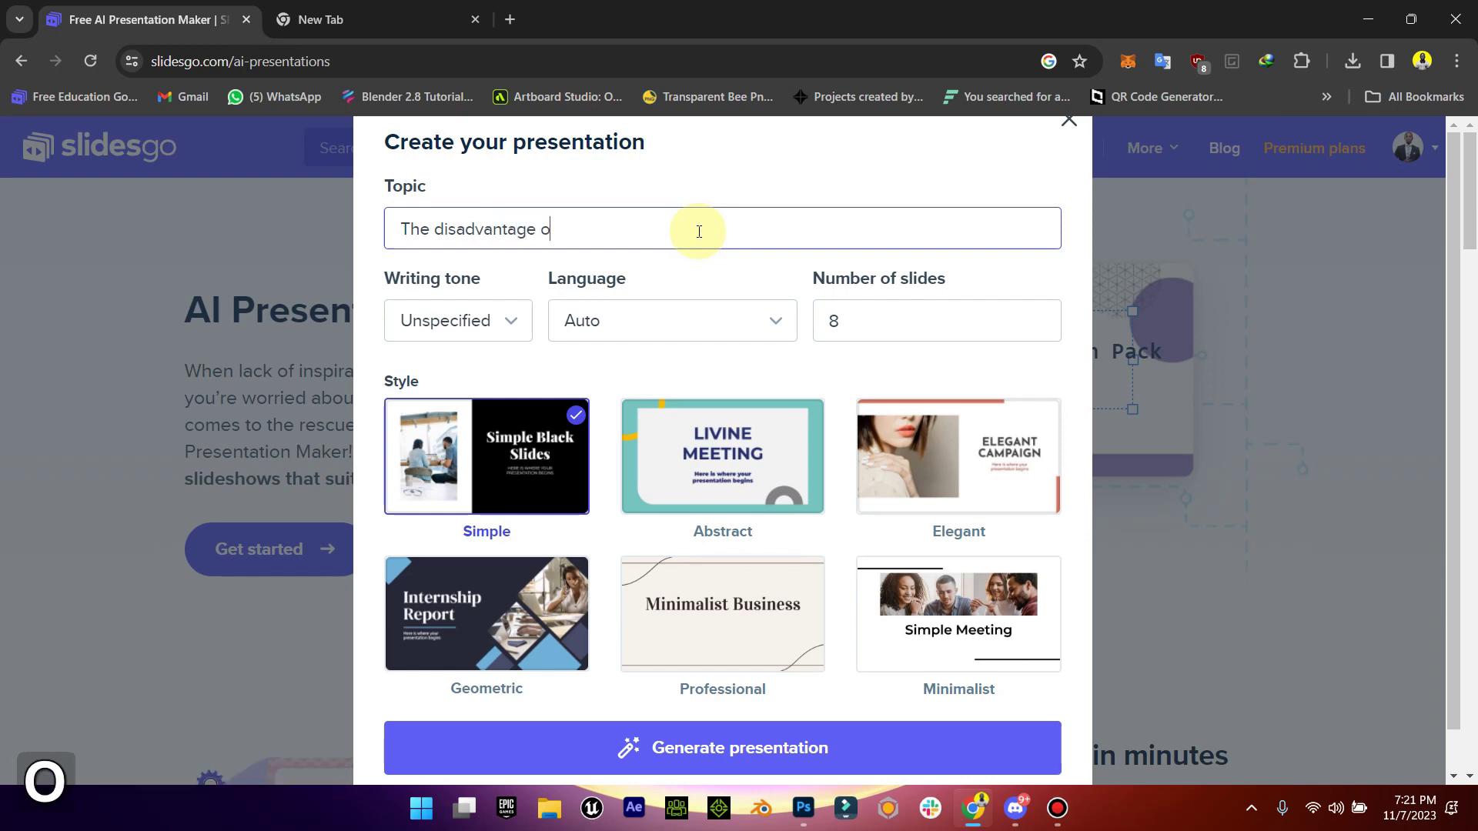
type("f Social")
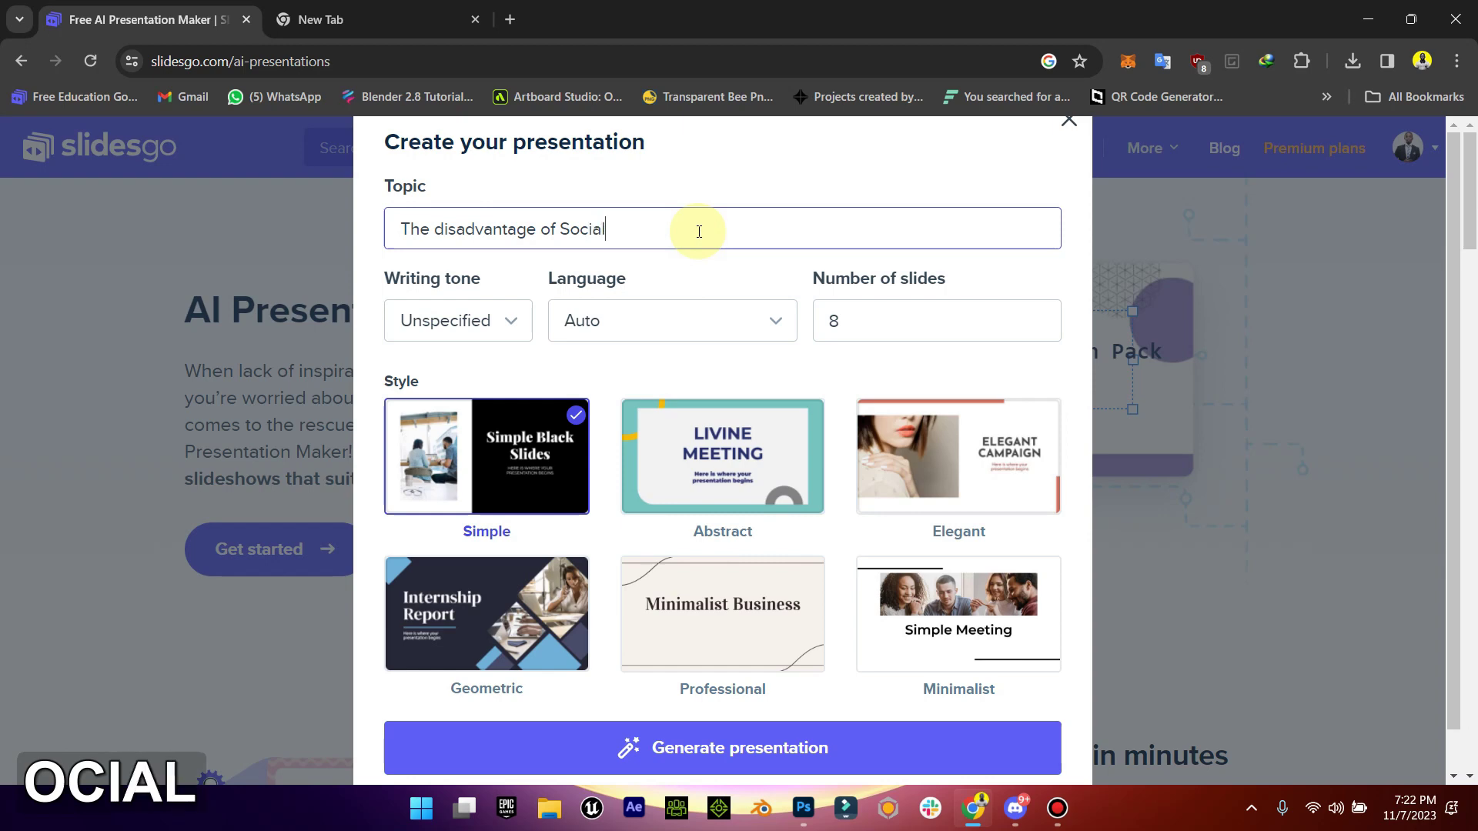
type(" nedia")
key("BackSpace")
key("BackSpace")
key("BackSpace")
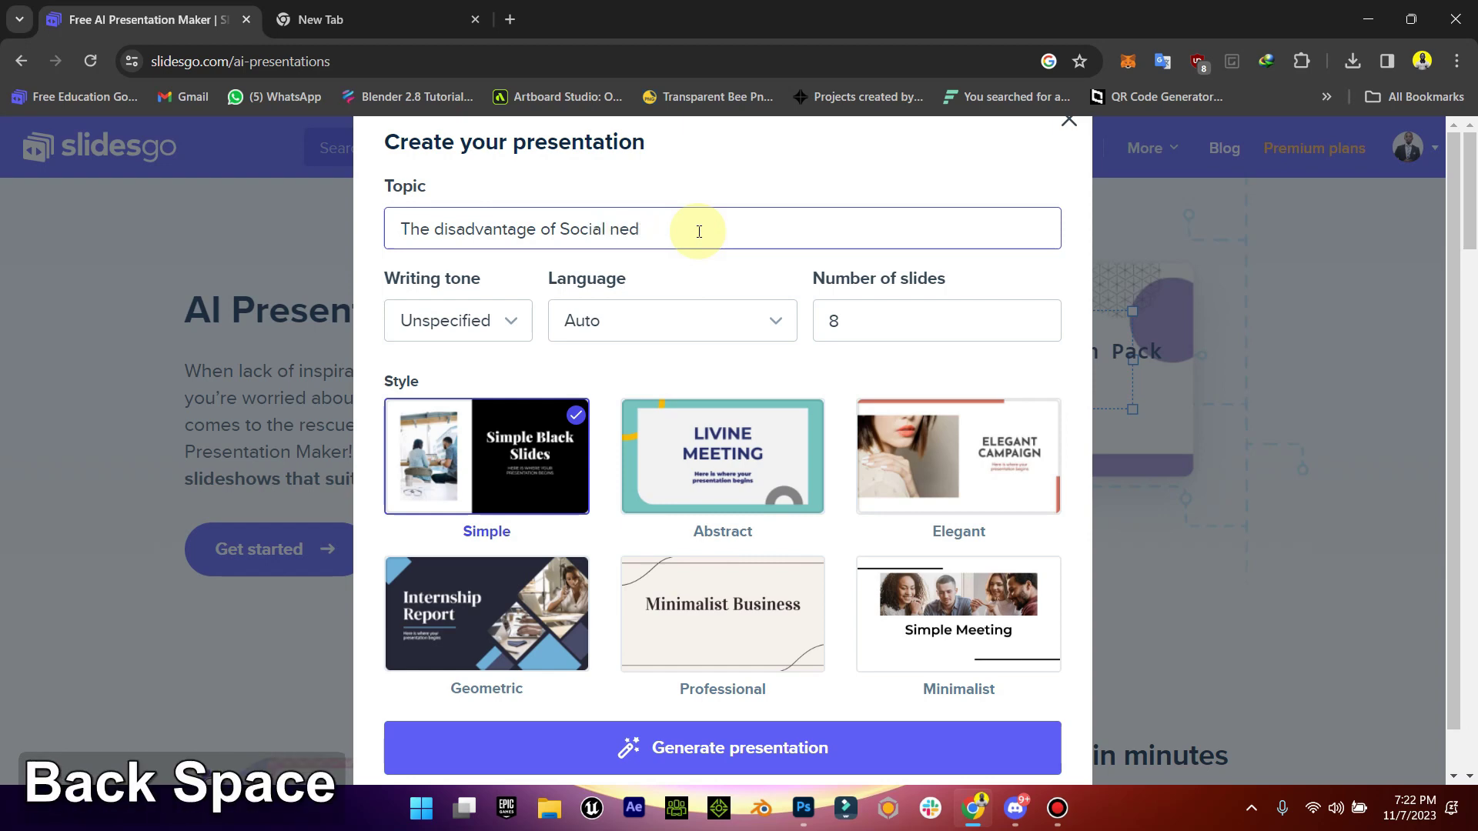
key("BackSpace")
type("mei")
key("BackSpace")
type("d")
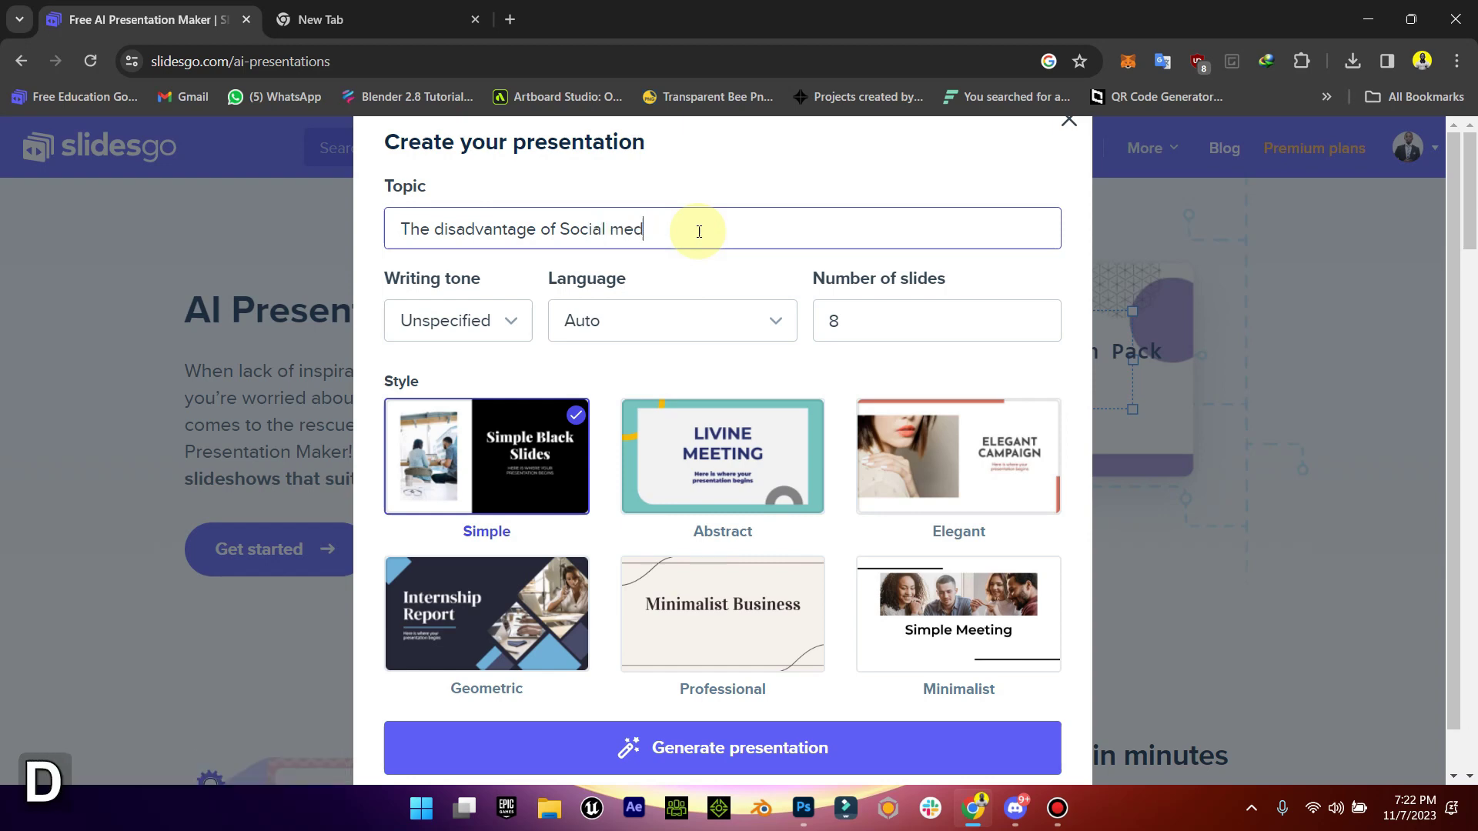
type("ia in teen")
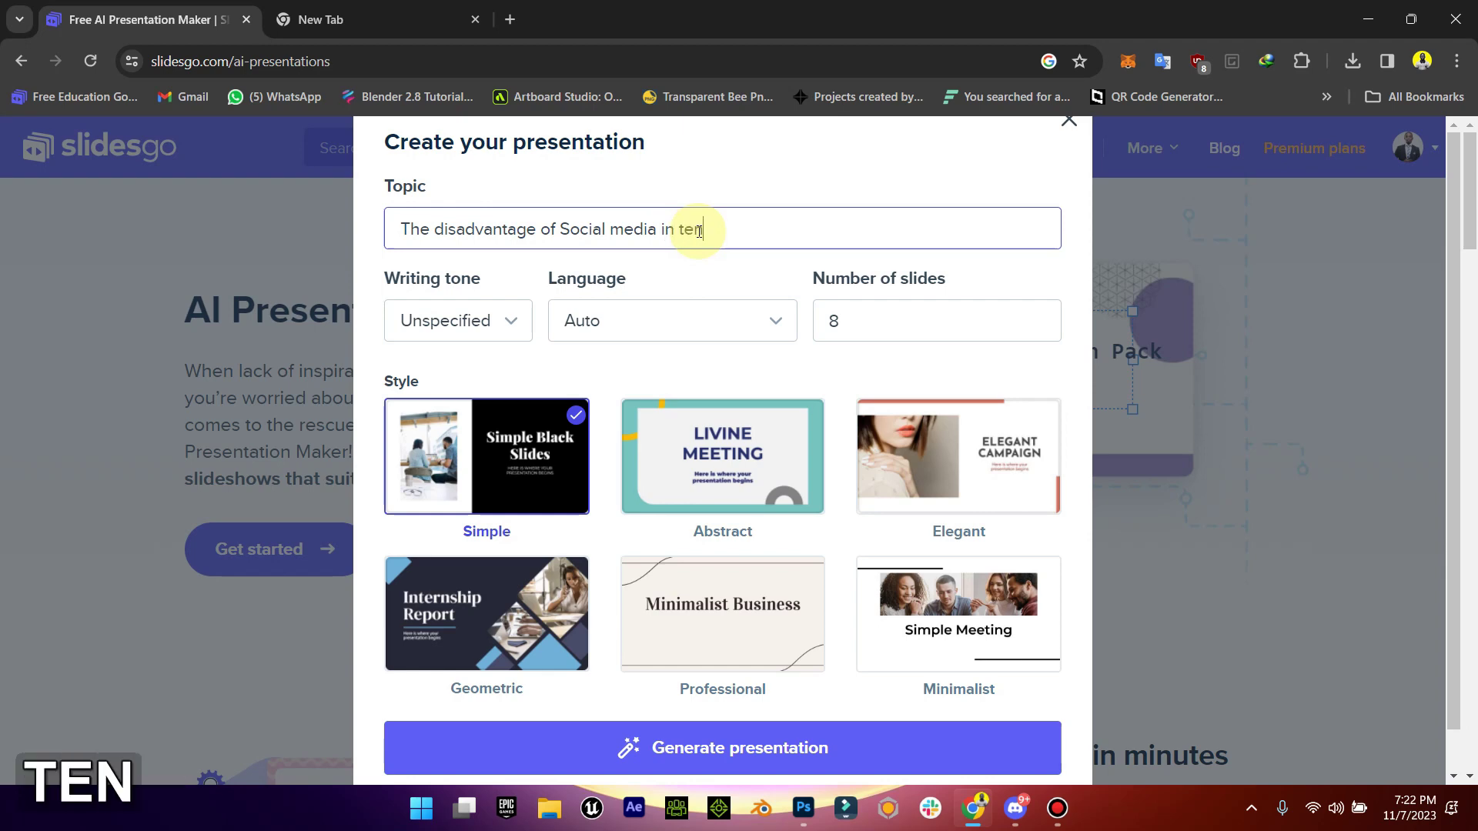
key("BackSpace")
type("ens")
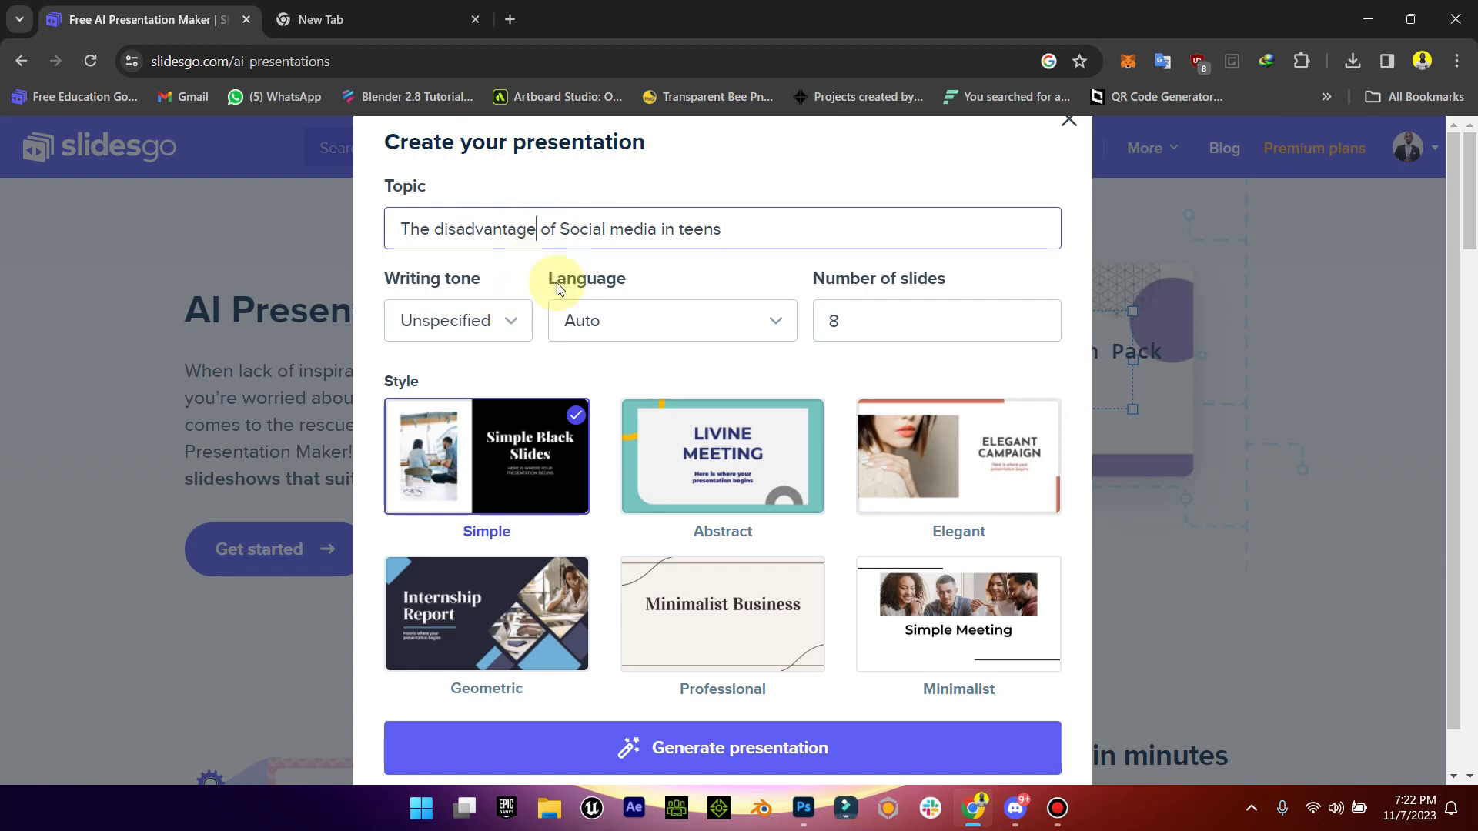
- Set a Fun writing tone, English language, and select the slide count for 12 slides
left_click(512, 324)
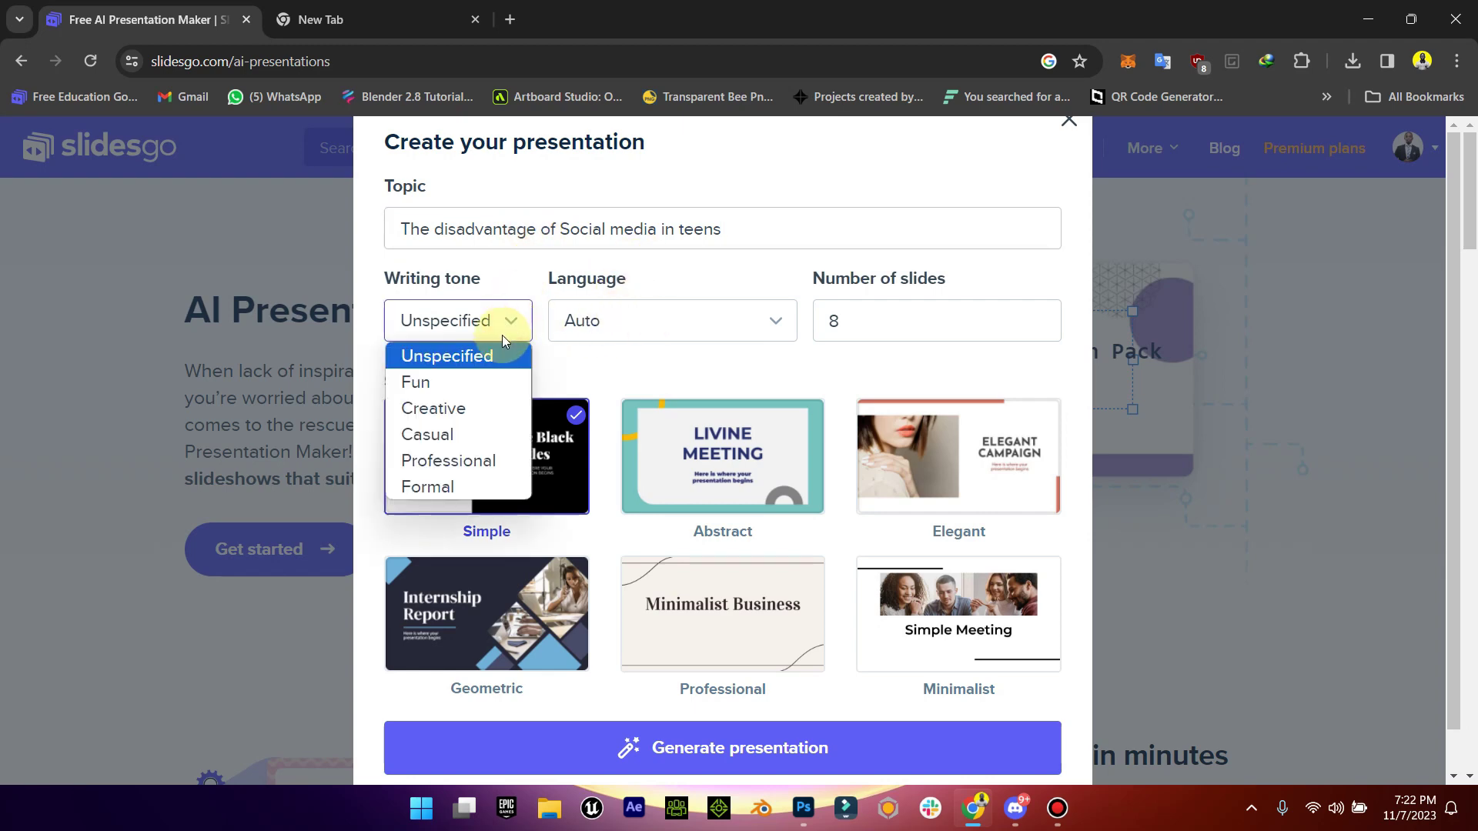
left_click(462, 382)
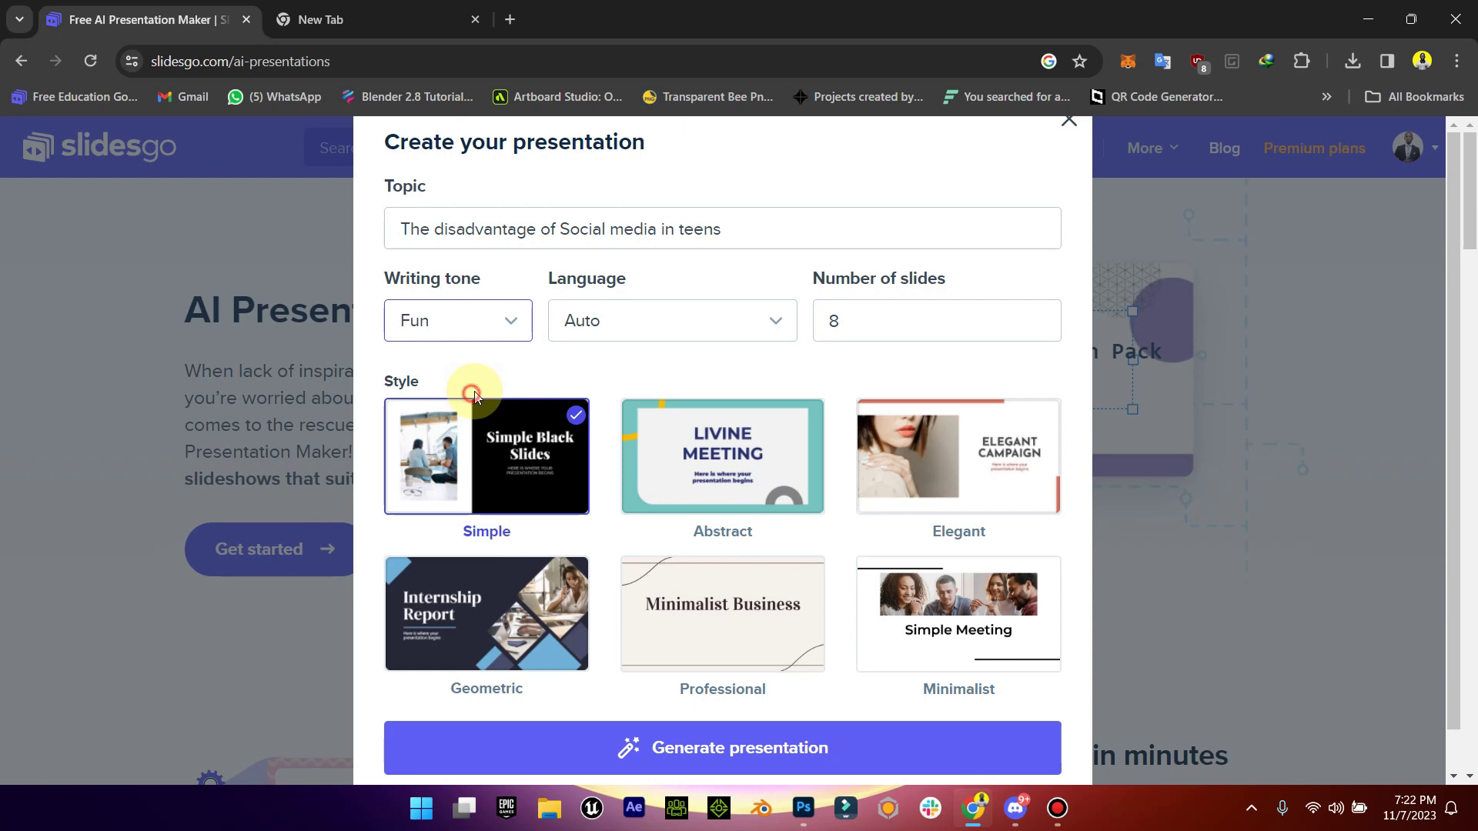
left_click(671, 315)
left_click(653, 405)
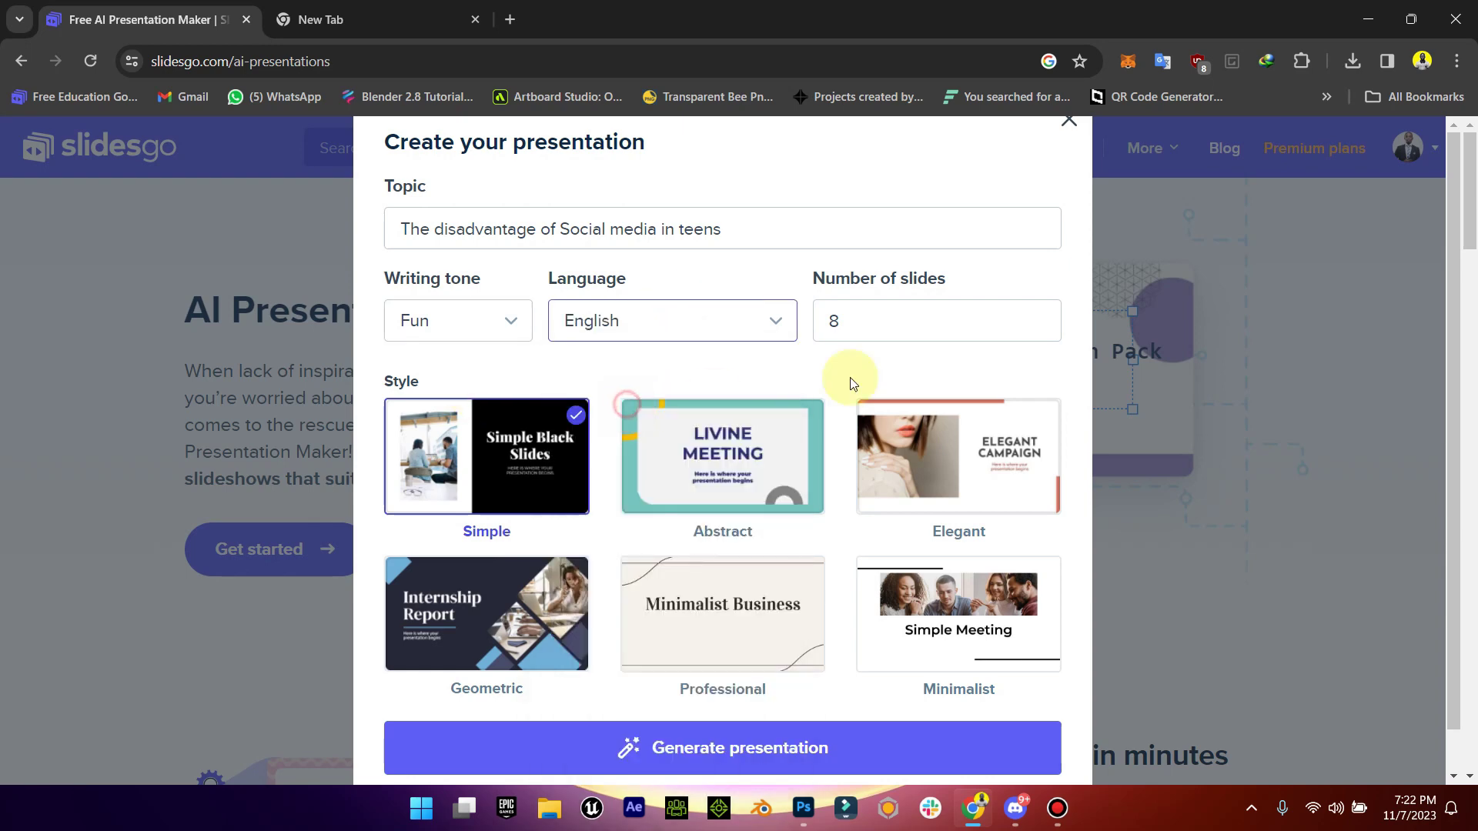
double_click(872, 323)
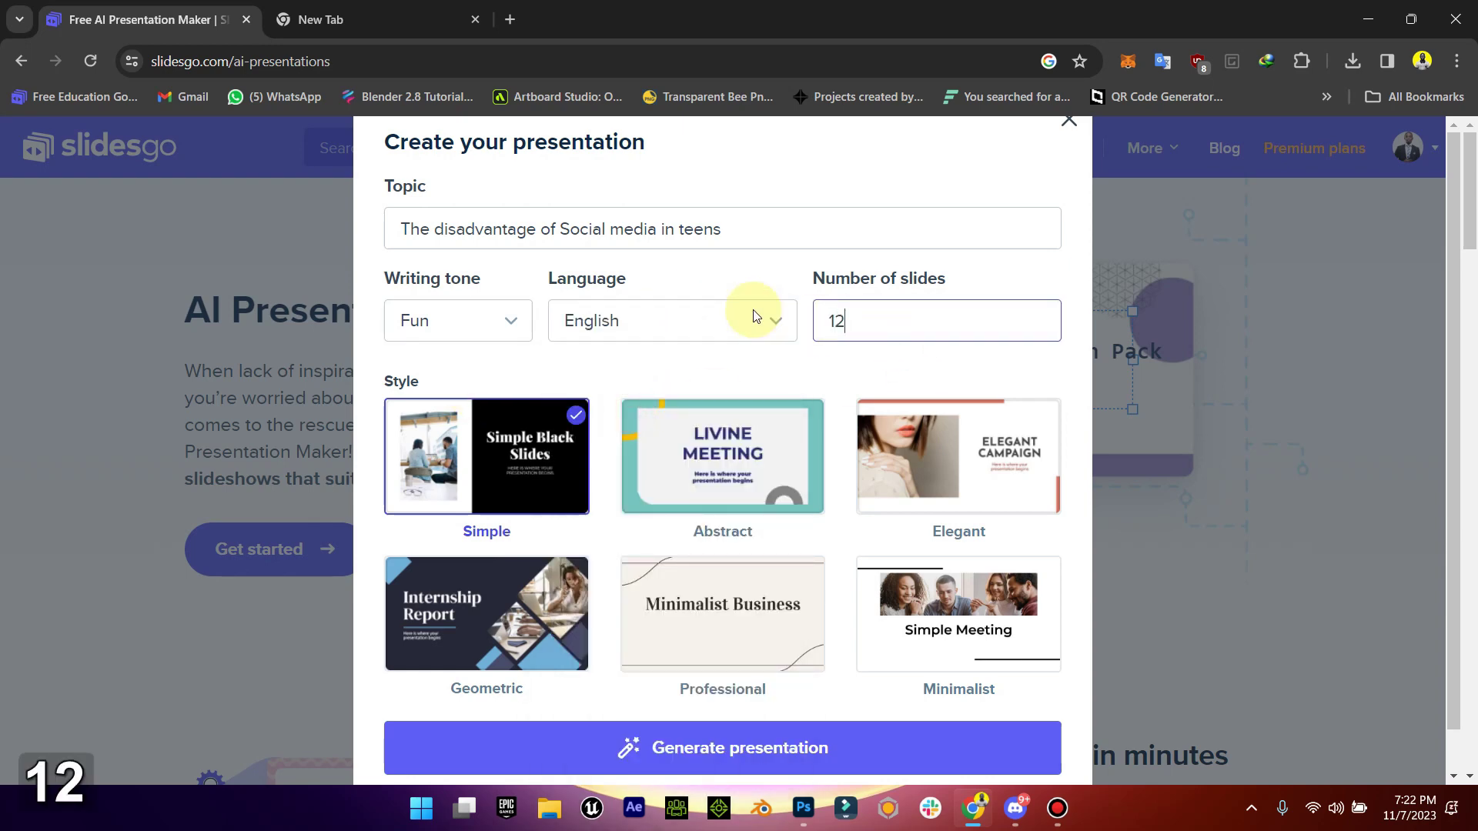
- Choose the Geometric style and generate the presentation
scroll(762, 331, "down", 1)
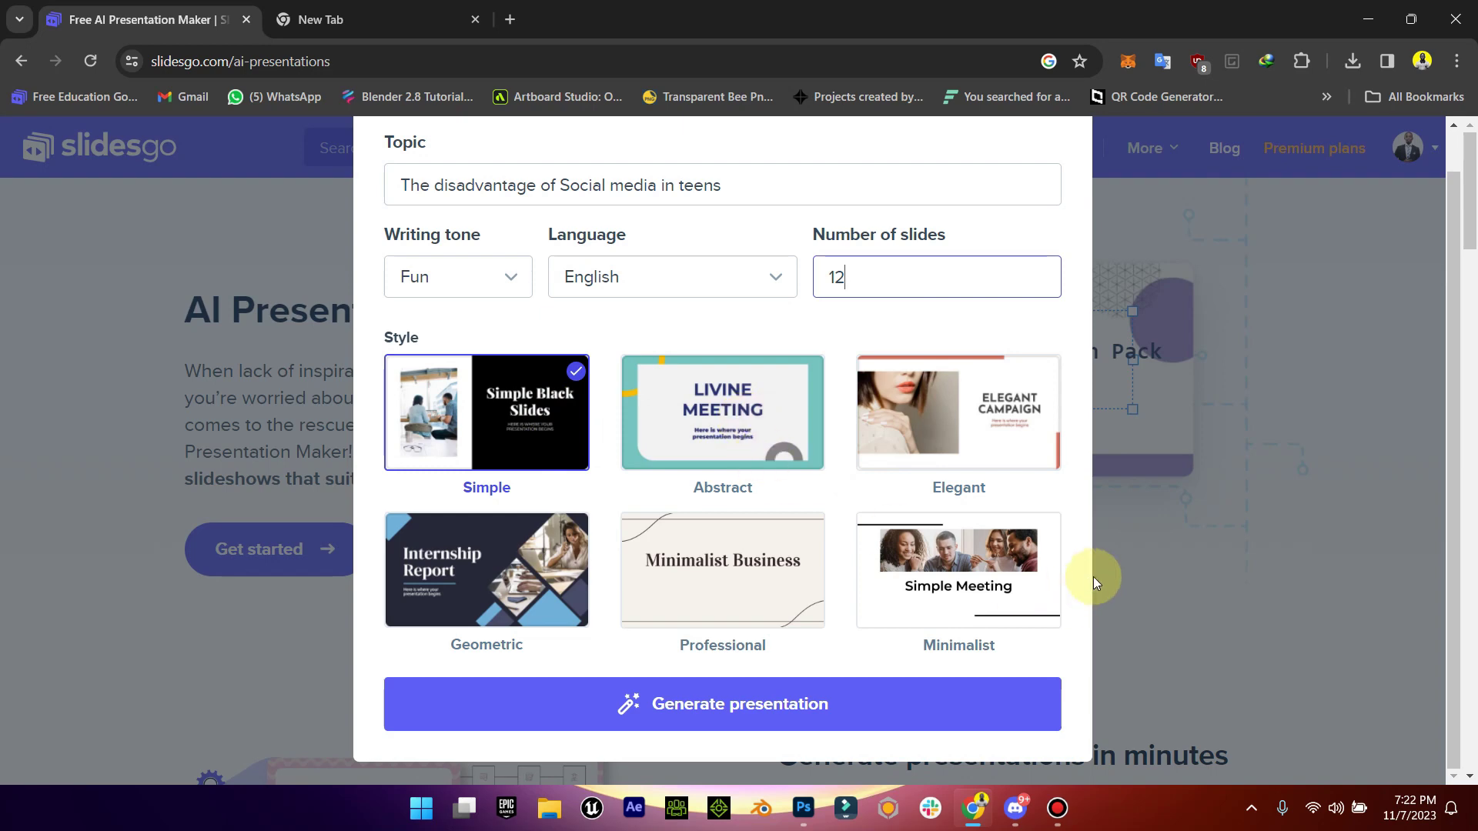
left_click(461, 556)
scroll(724, 608, "down", 3)
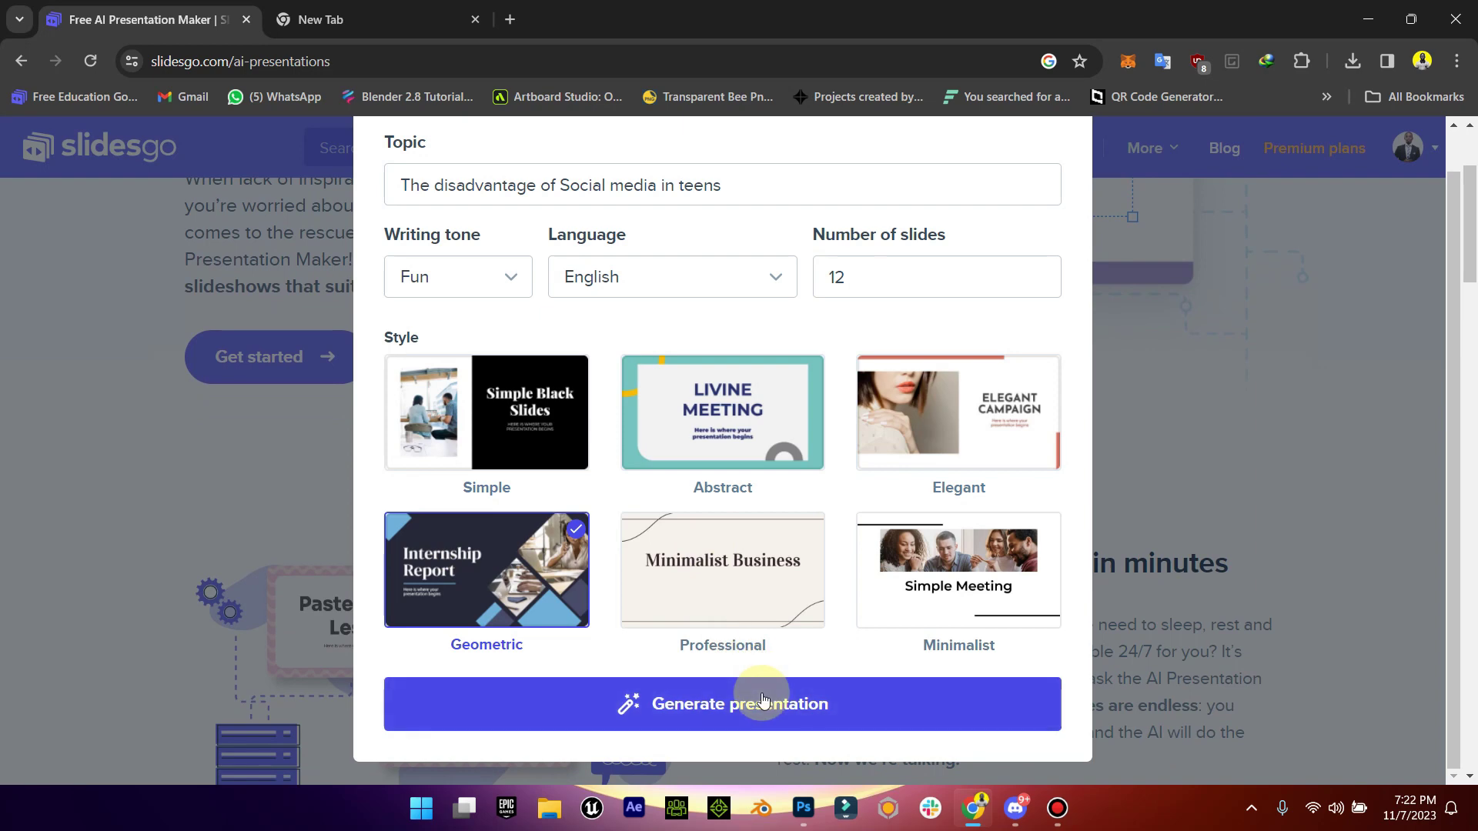
left_click(739, 722)
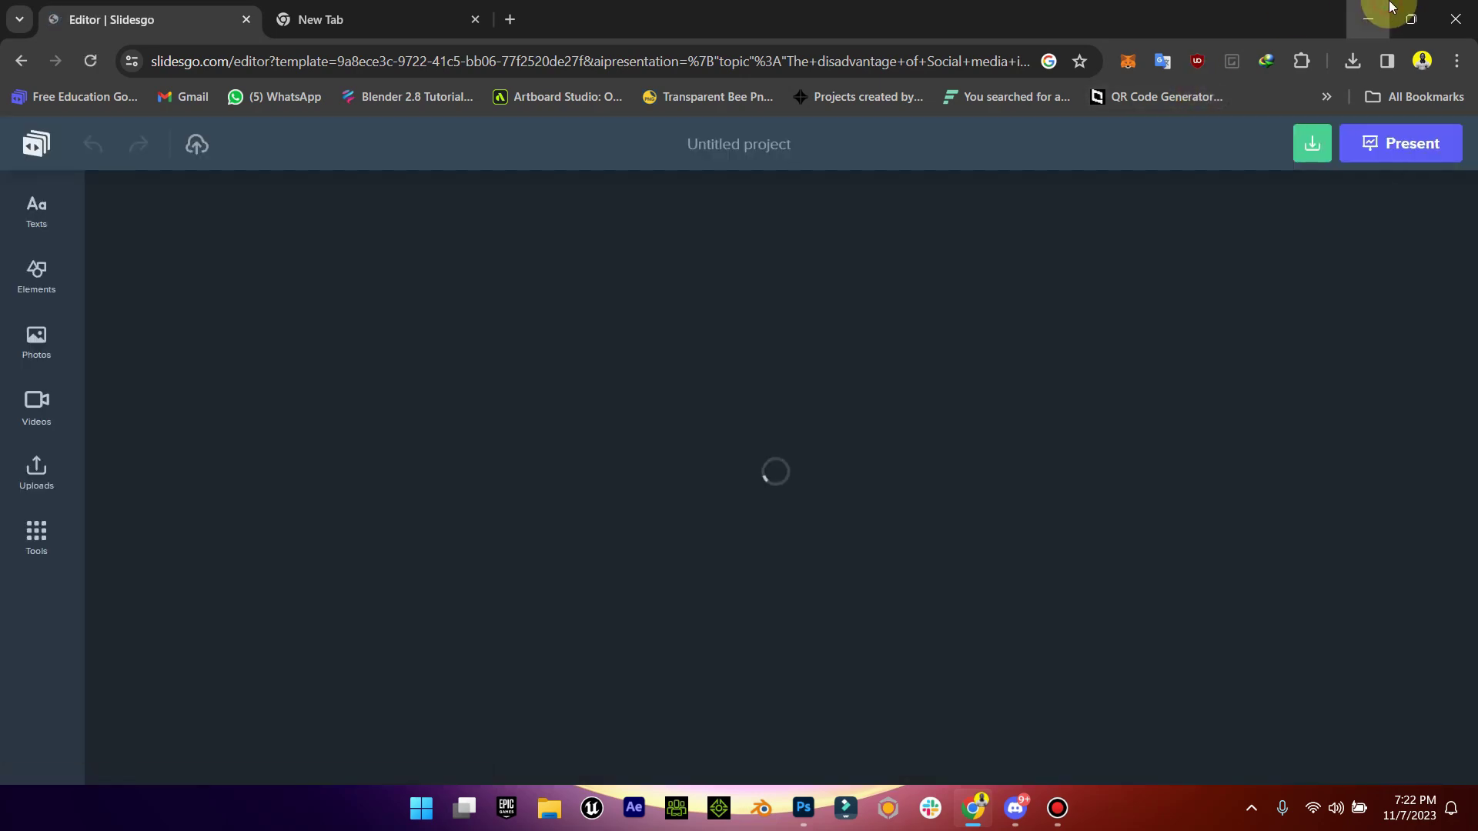
left_click(1369, 19)
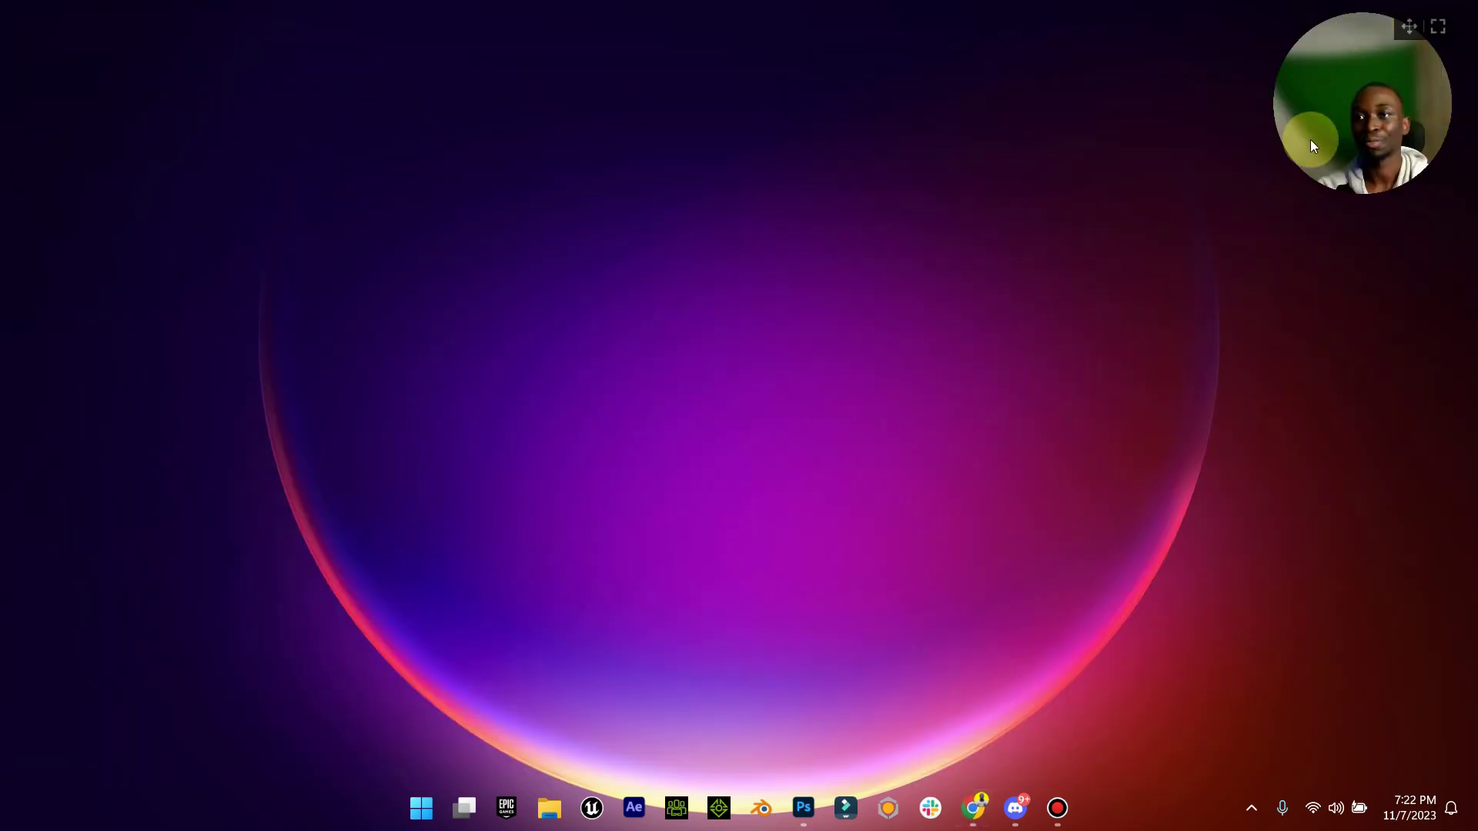
left_click(973, 807)
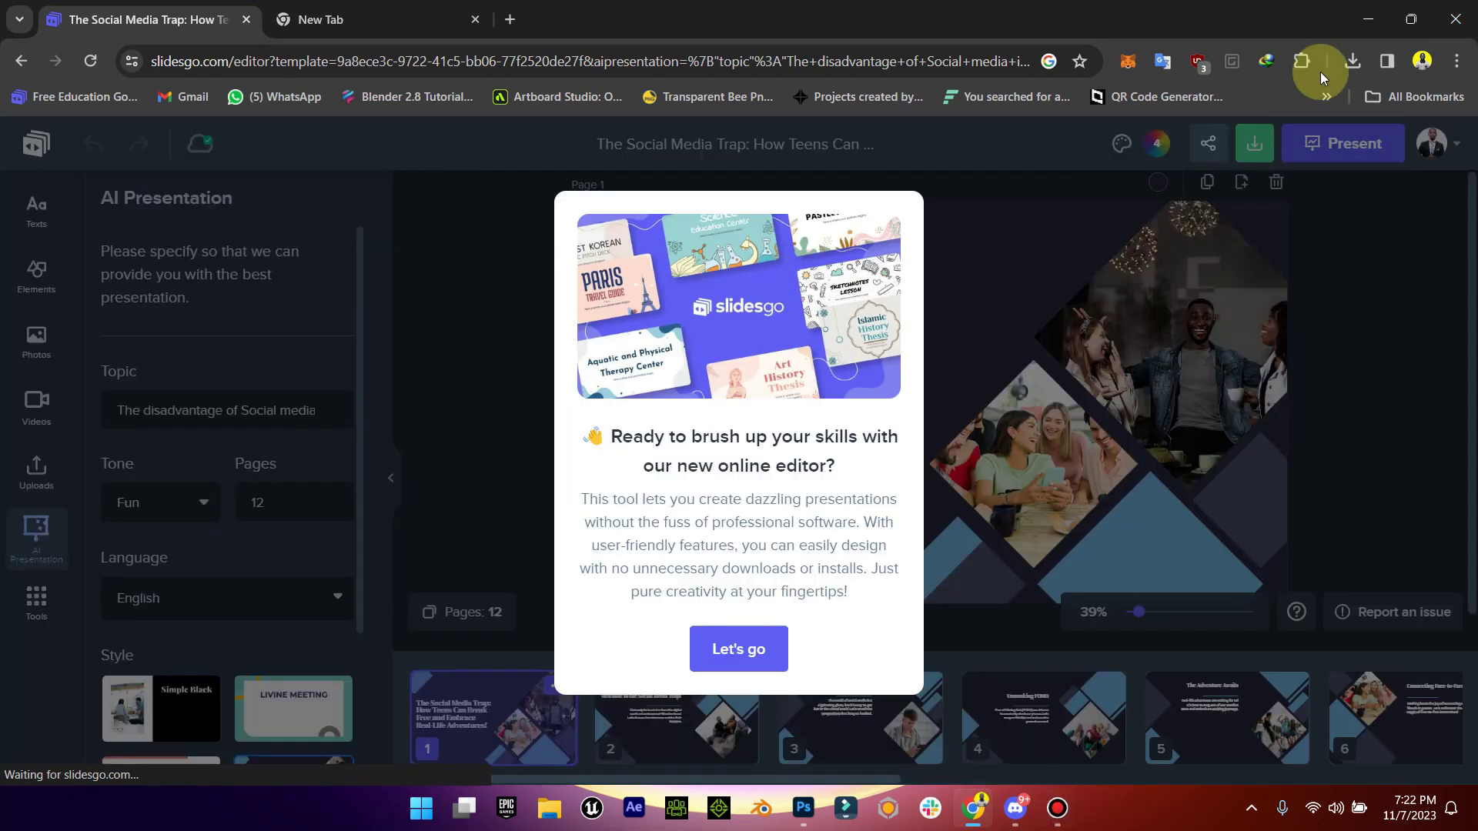
left_click_drag(1272, 14, 1016, 74)
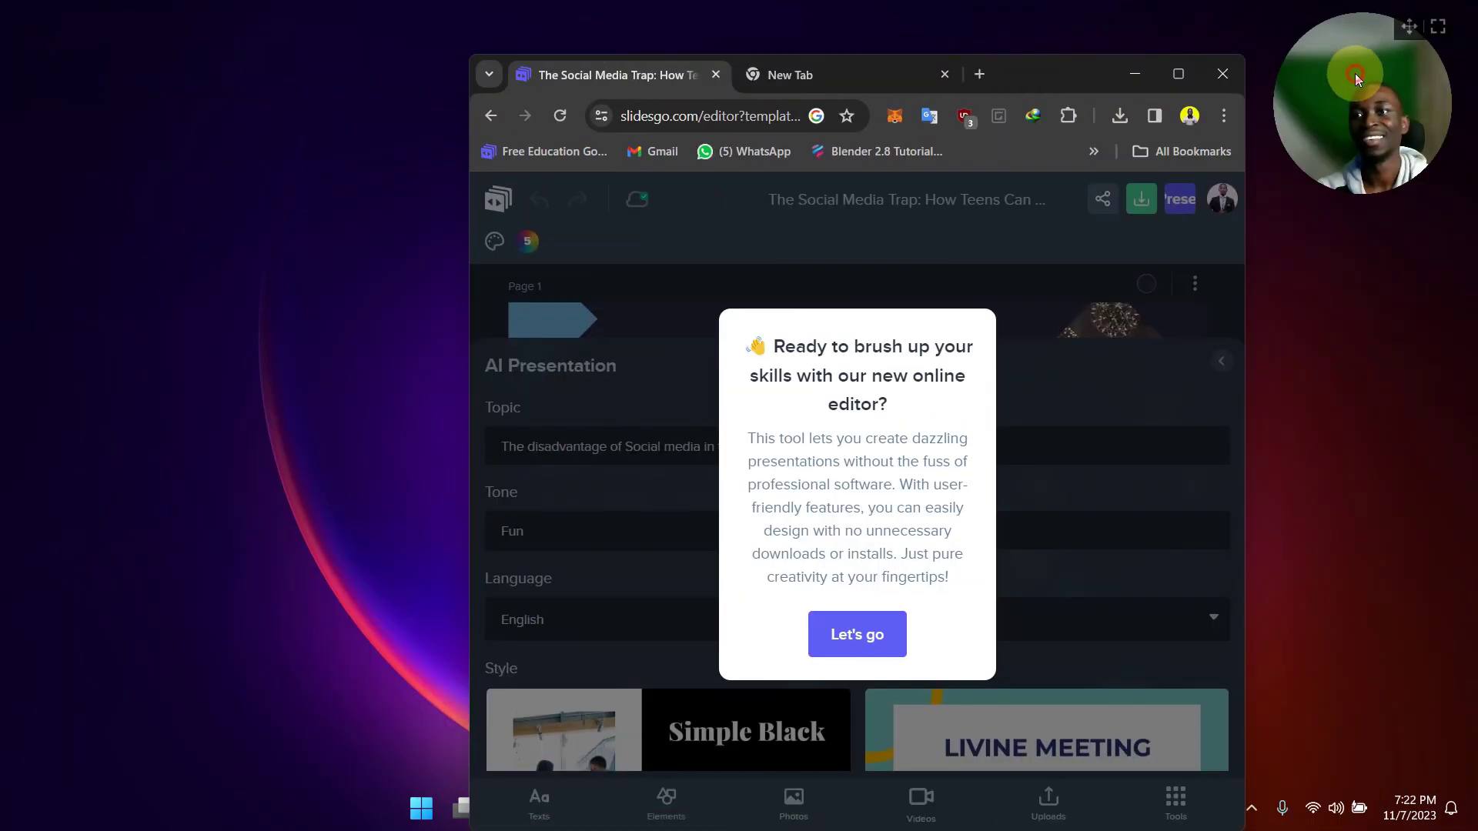
left_click(1177, 74)
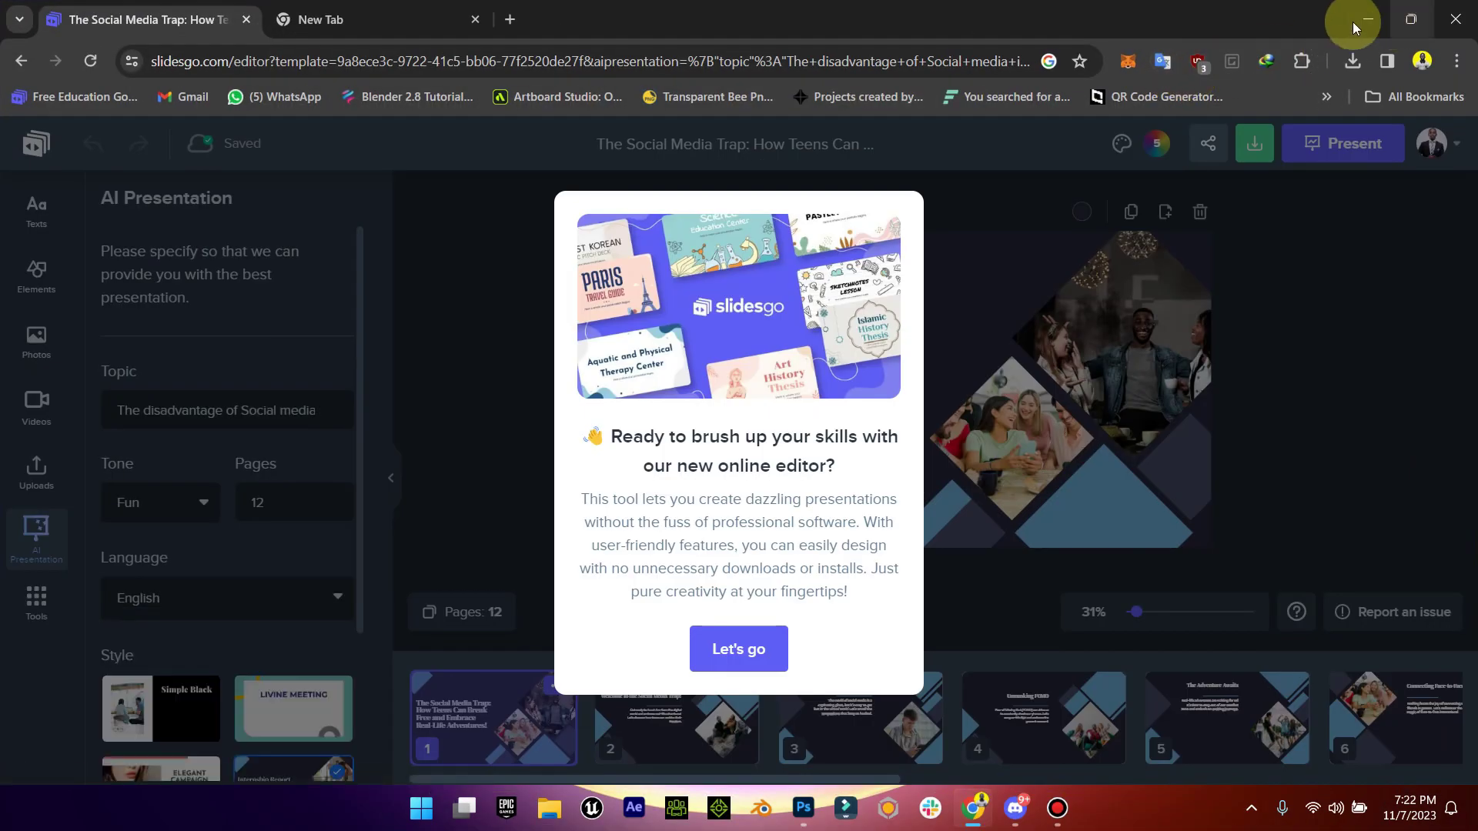
left_click_drag(1352, 21, 1114, 55)
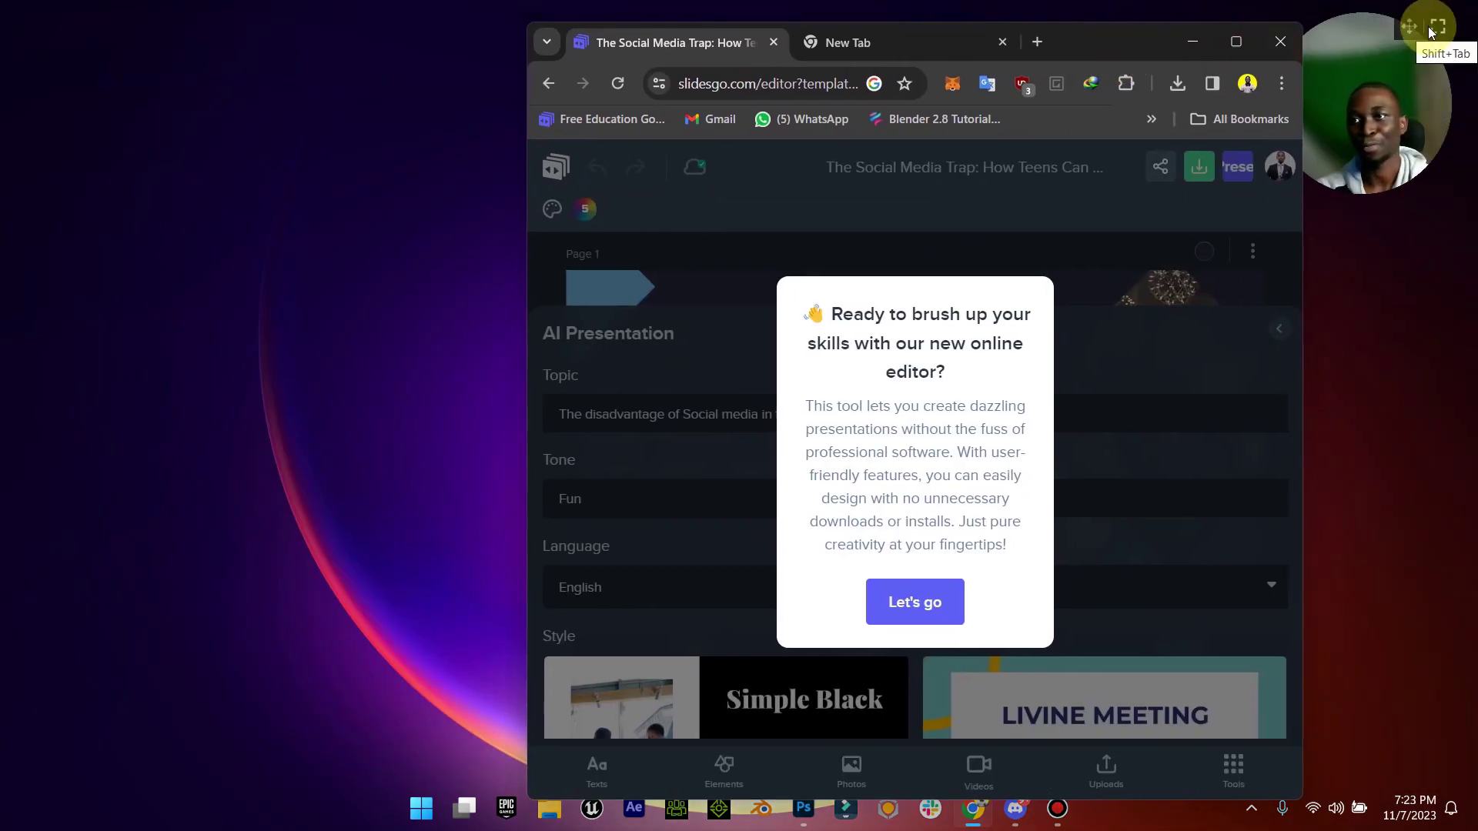
left_click(1417, 31)
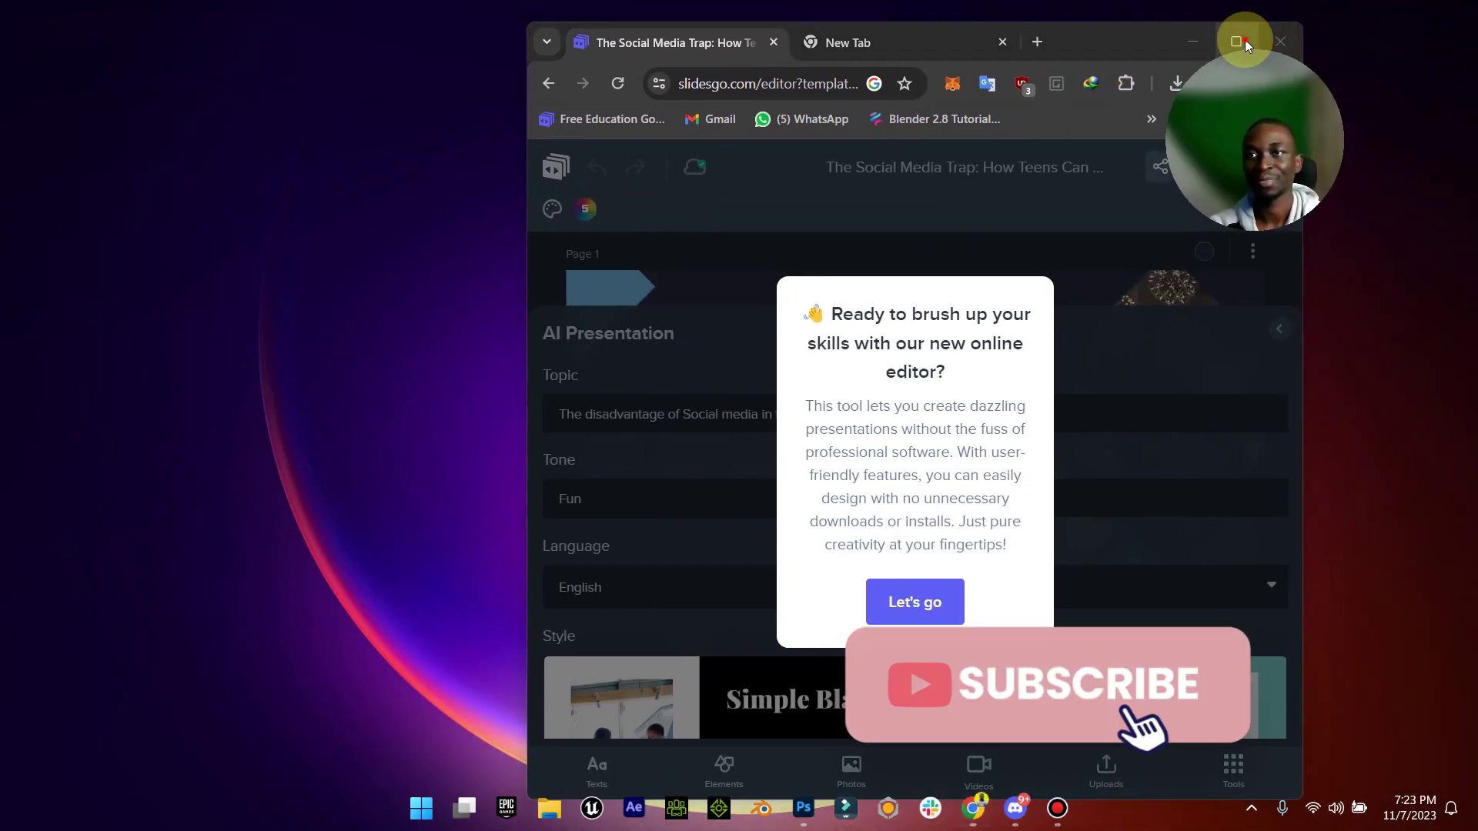
left_click(1245, 40)
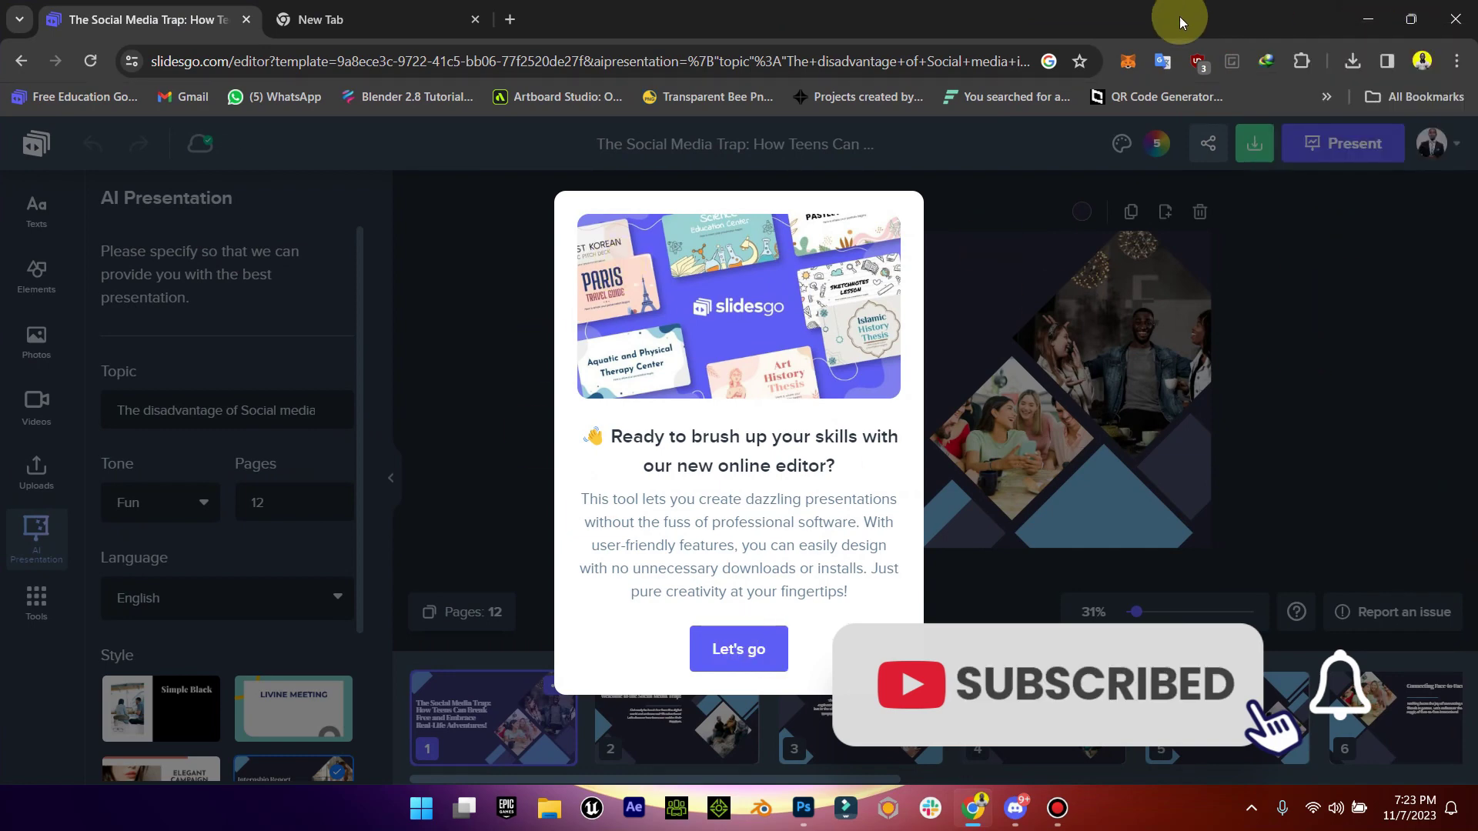
left_click_drag(1175, 16, 643, 49)
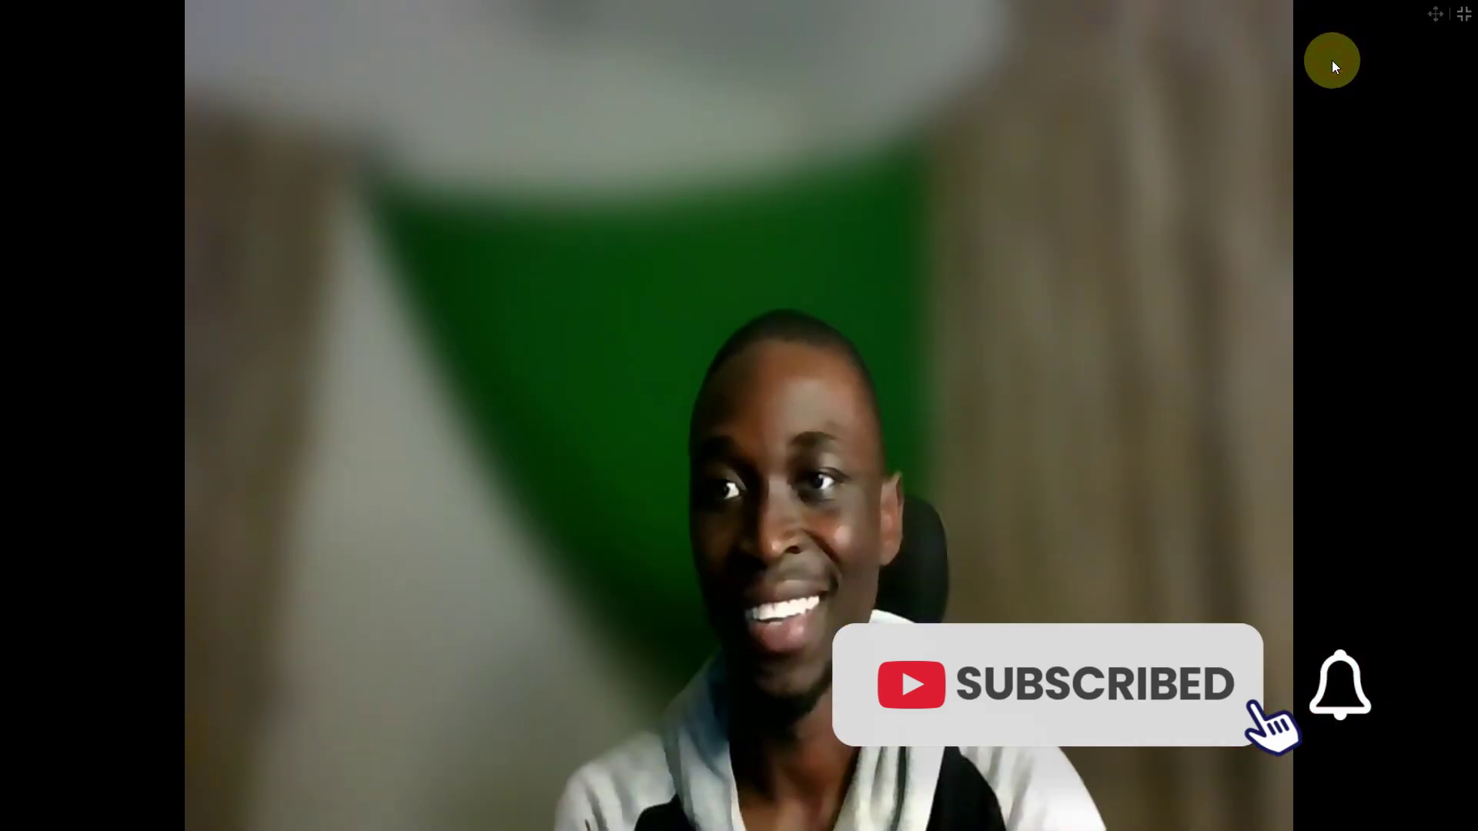
left_click(1462, 14)
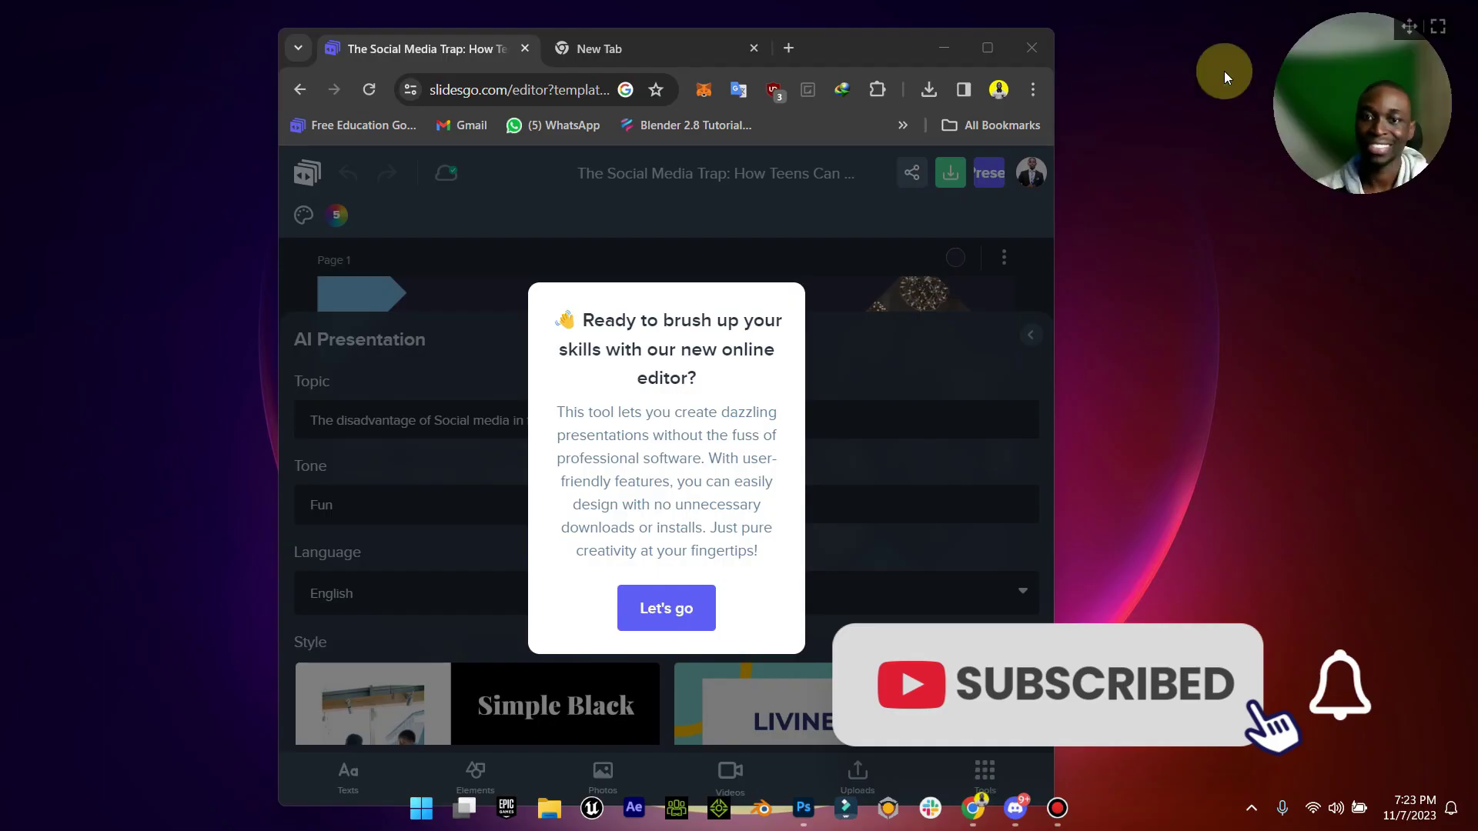
left_click(985, 52)
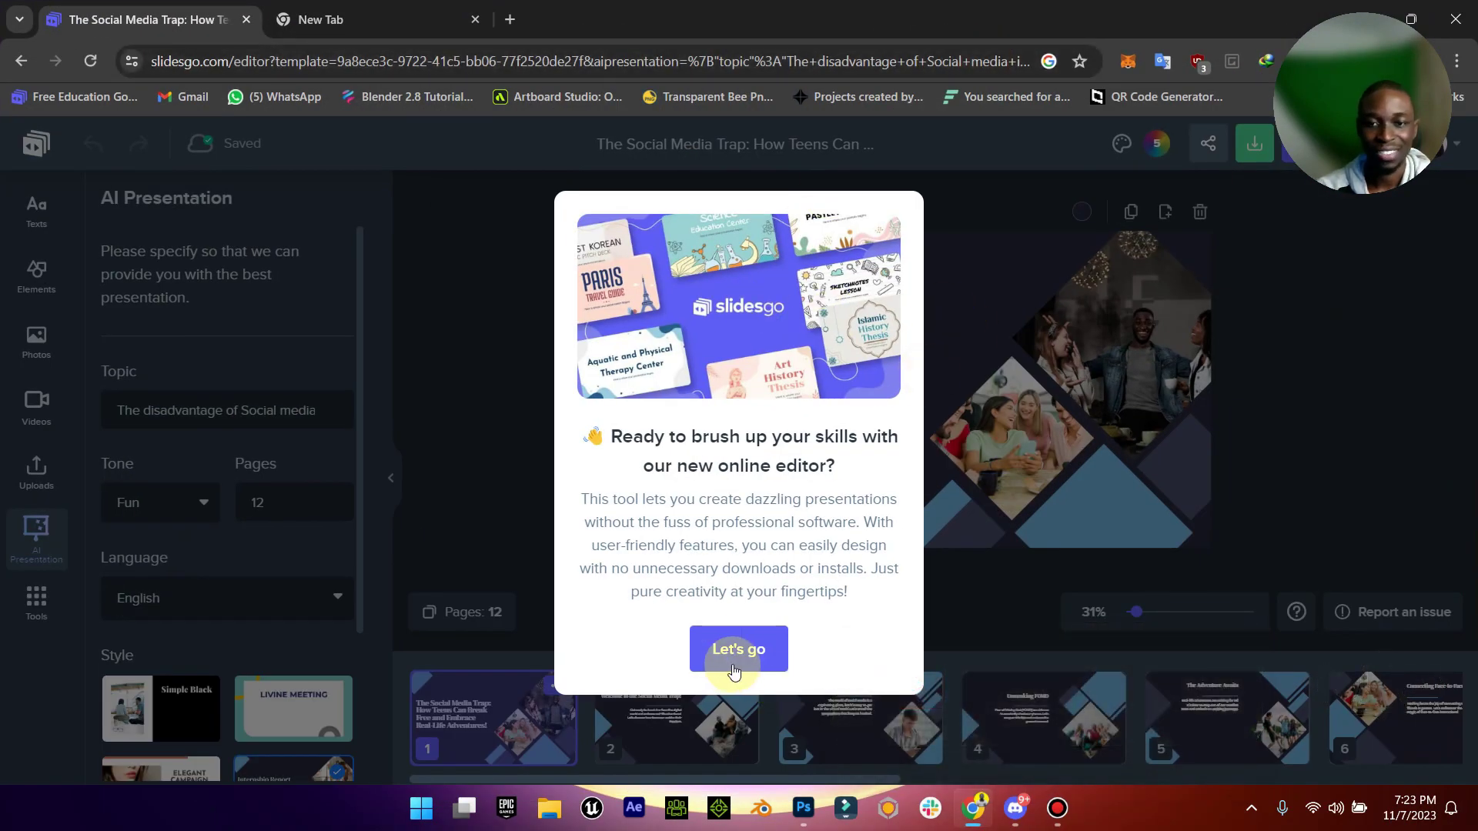
left_click(750, 647)
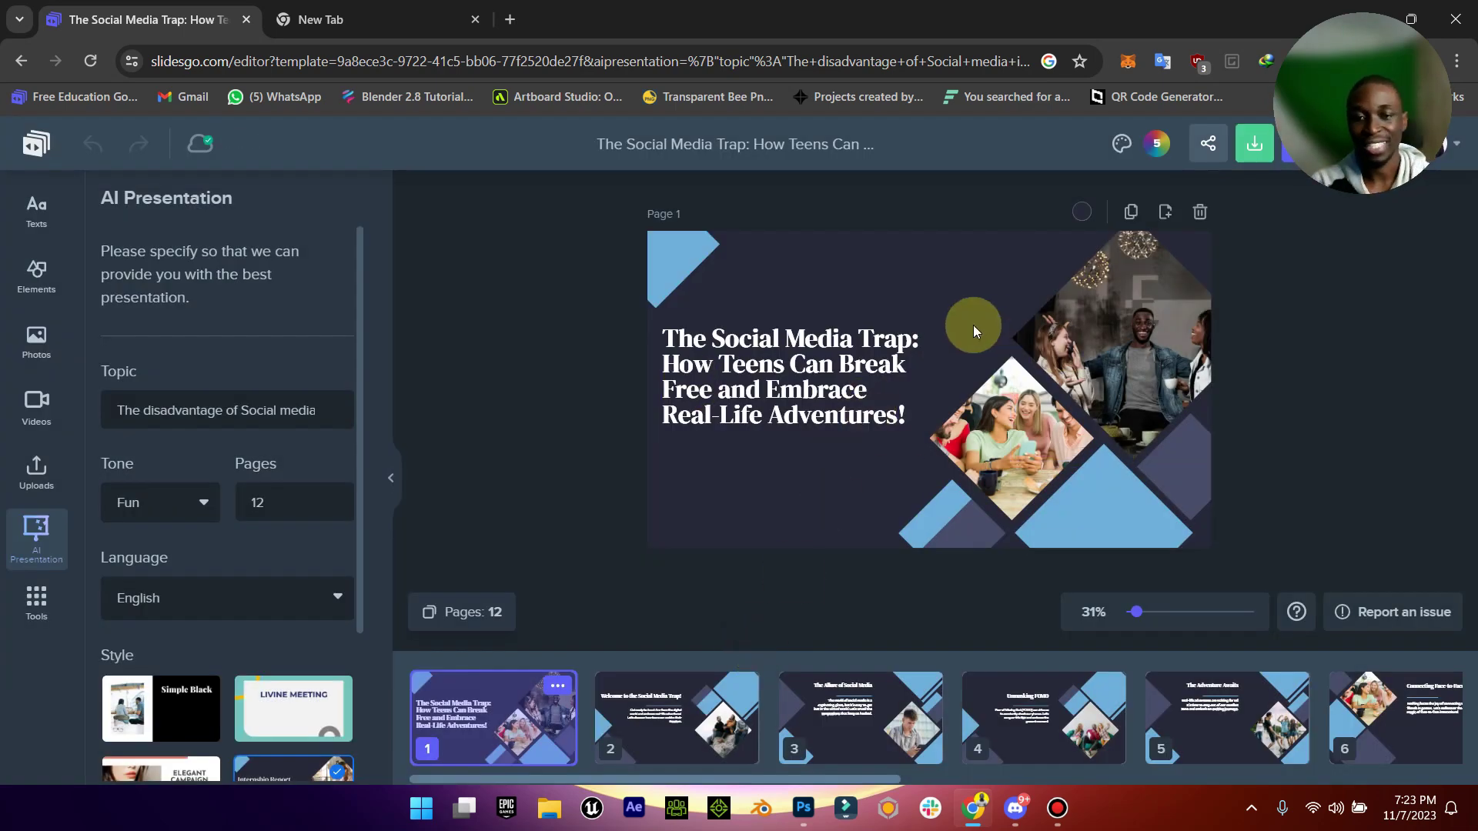
- Dismiss the welcome popup and page through the deck to slide 12, the Thanks! slide
left_click(1250, 493)
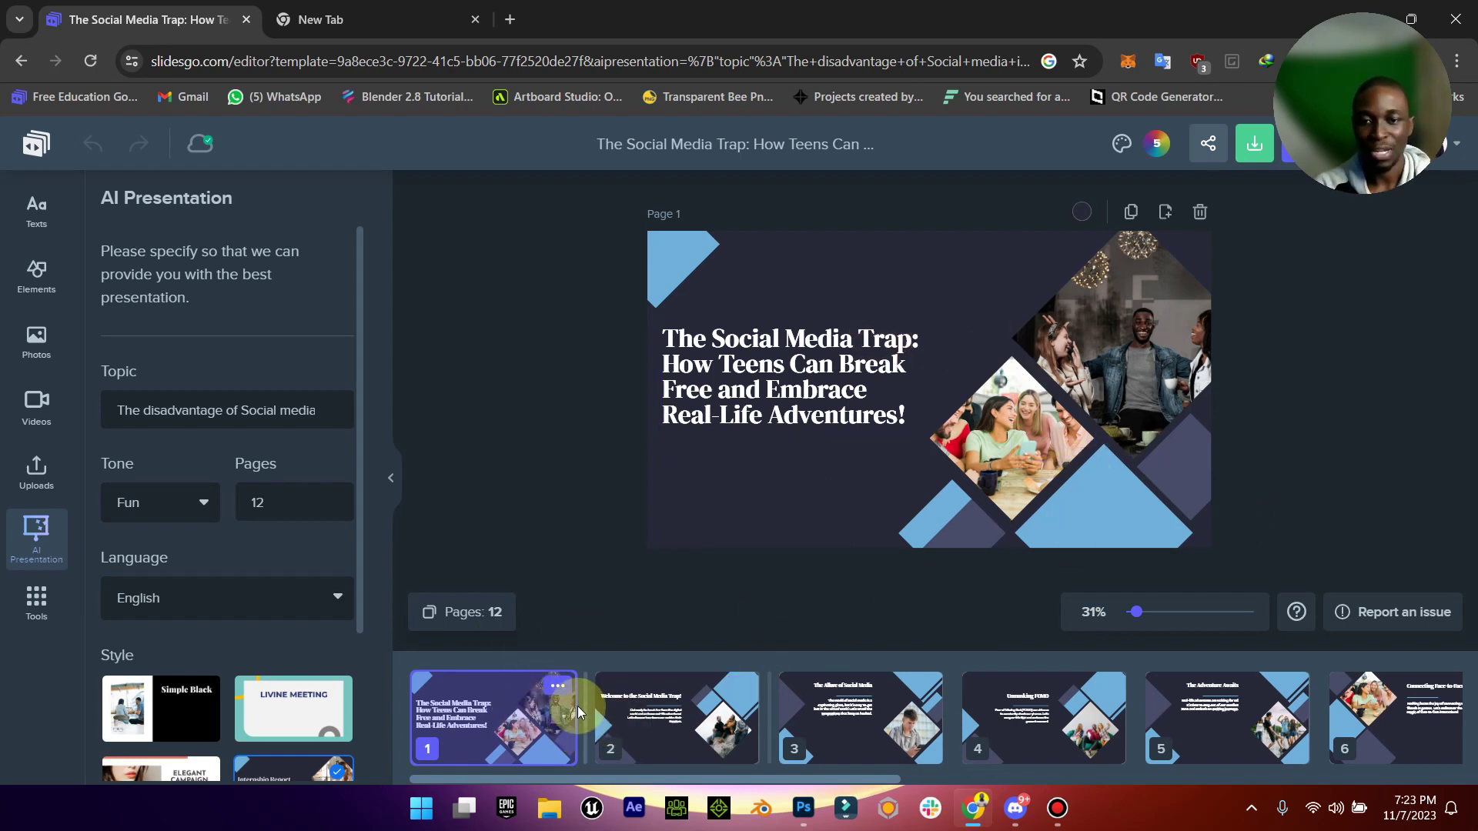
left_click(731, 310)
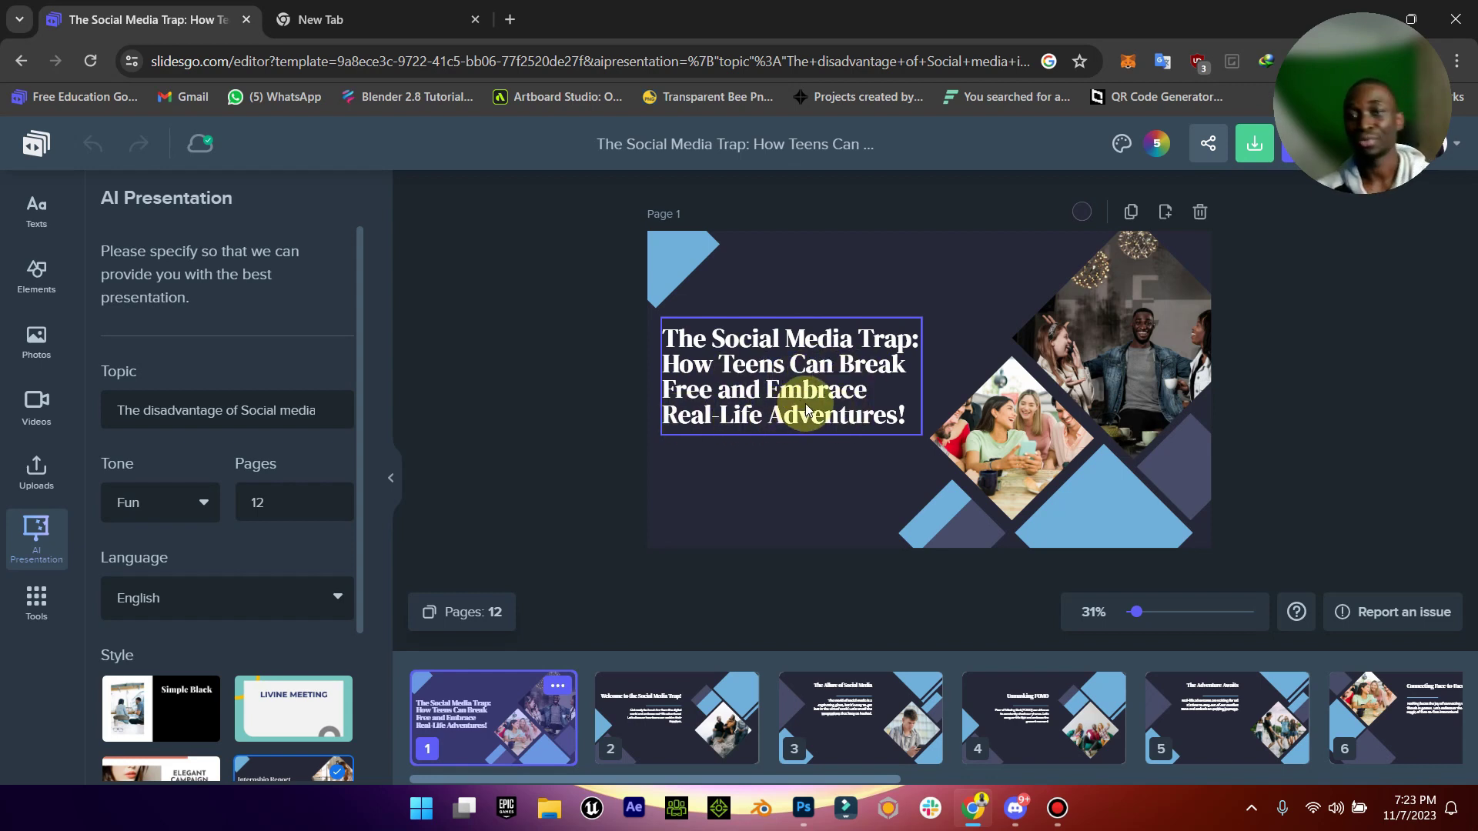
key("Right")
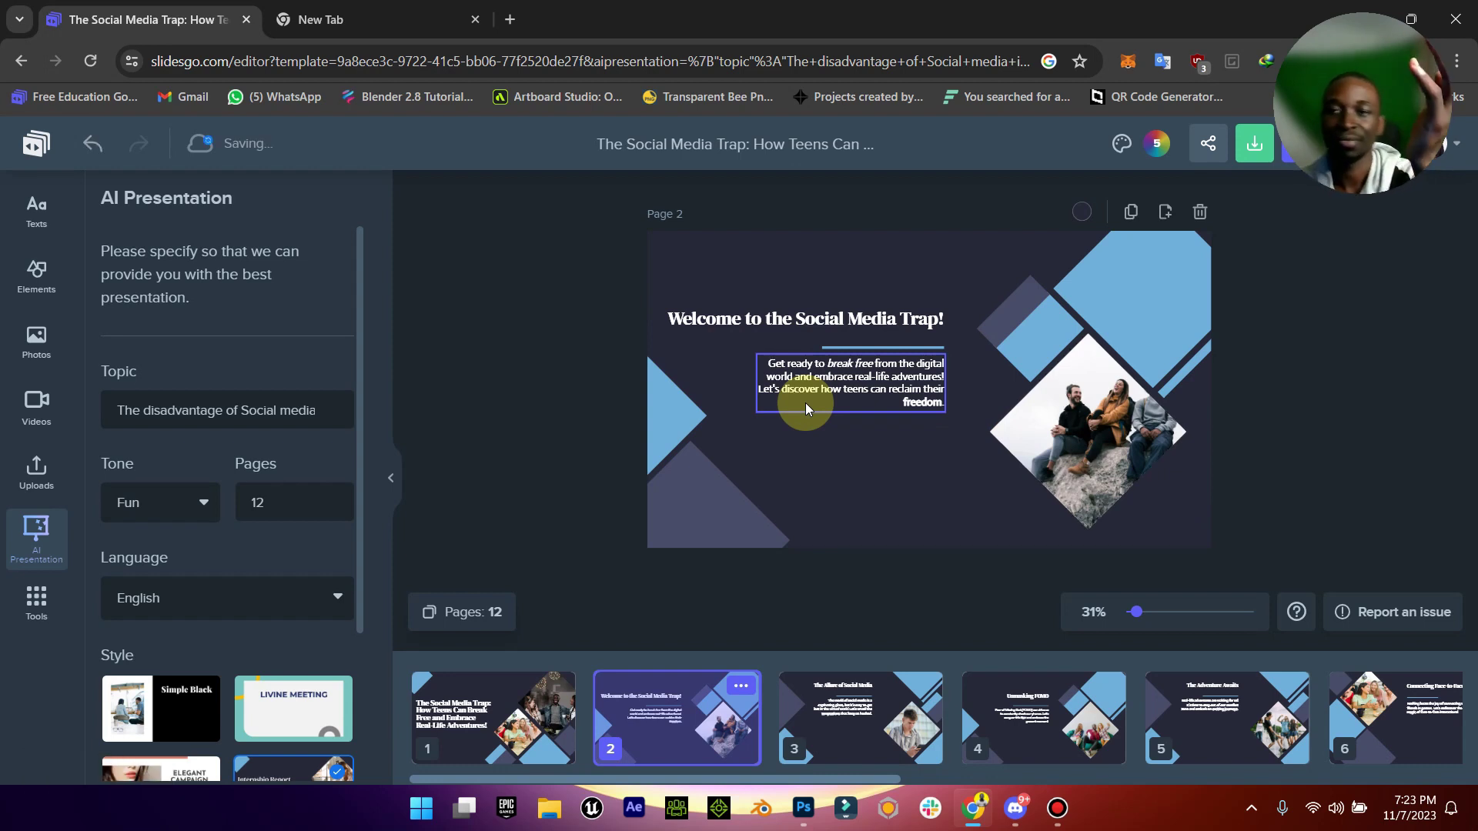
key("Right")
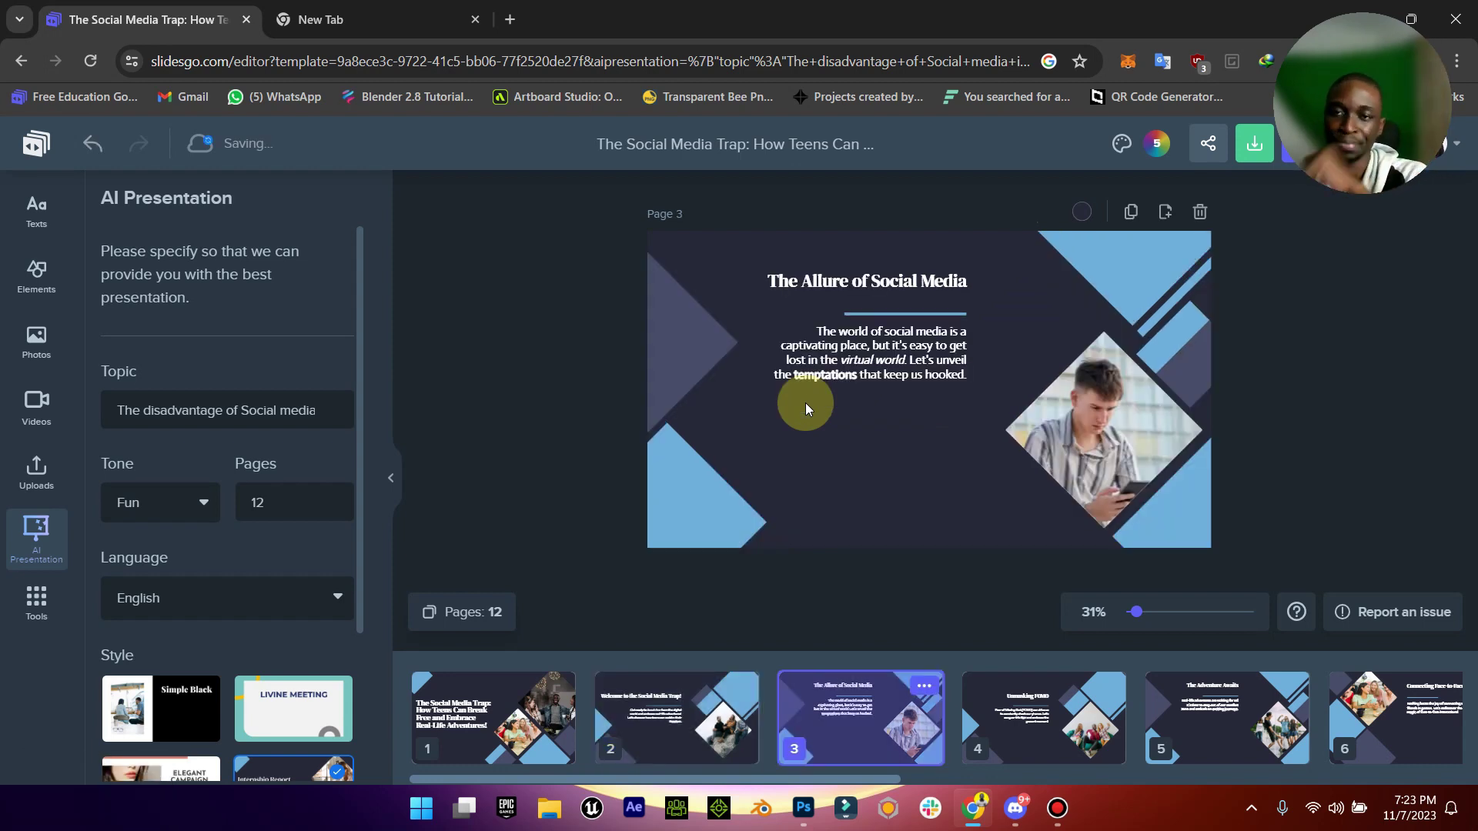
key("Right")
key("Right")
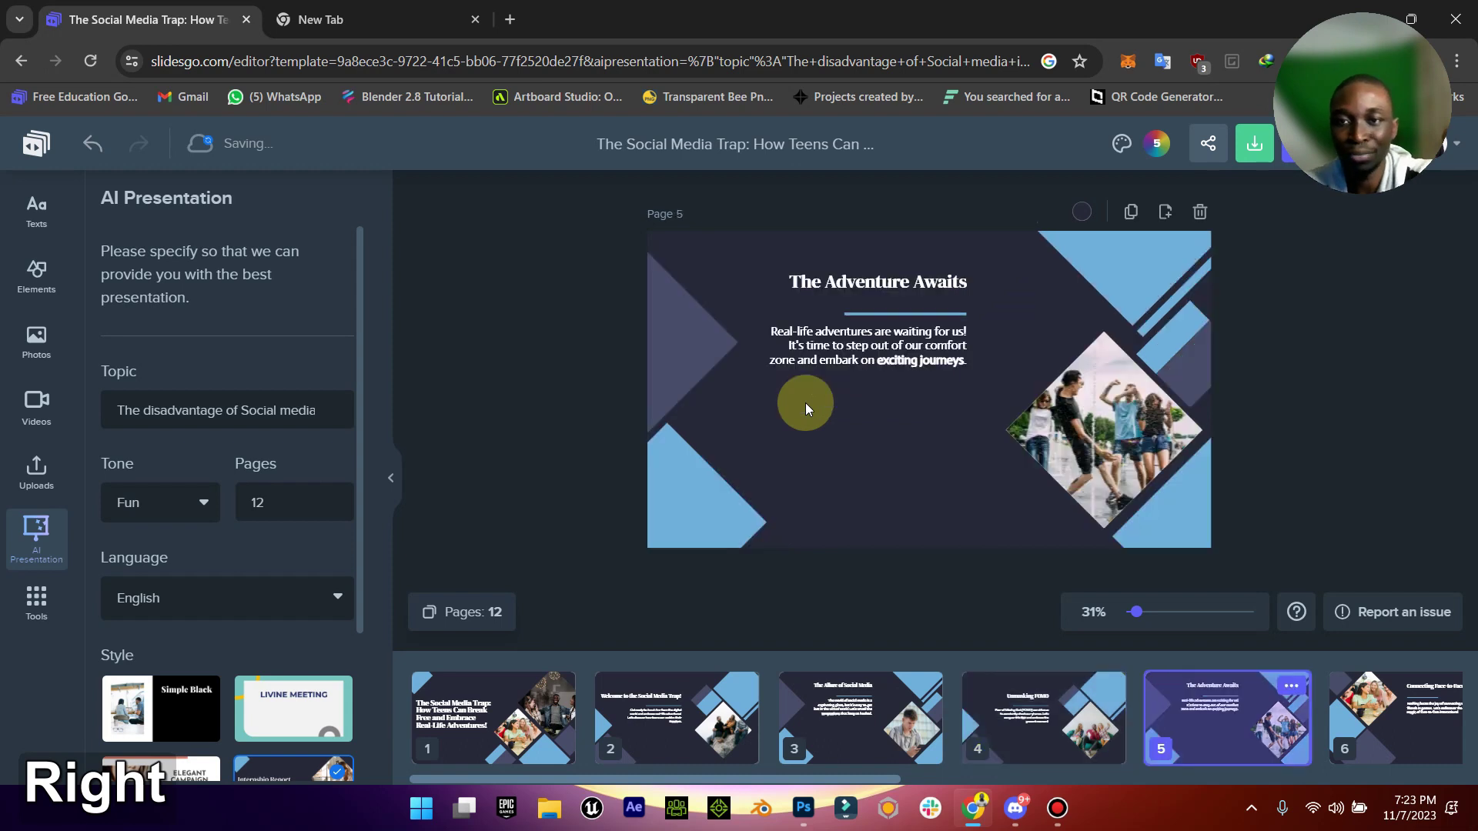
key("Right")
key("Right")
key("Right")
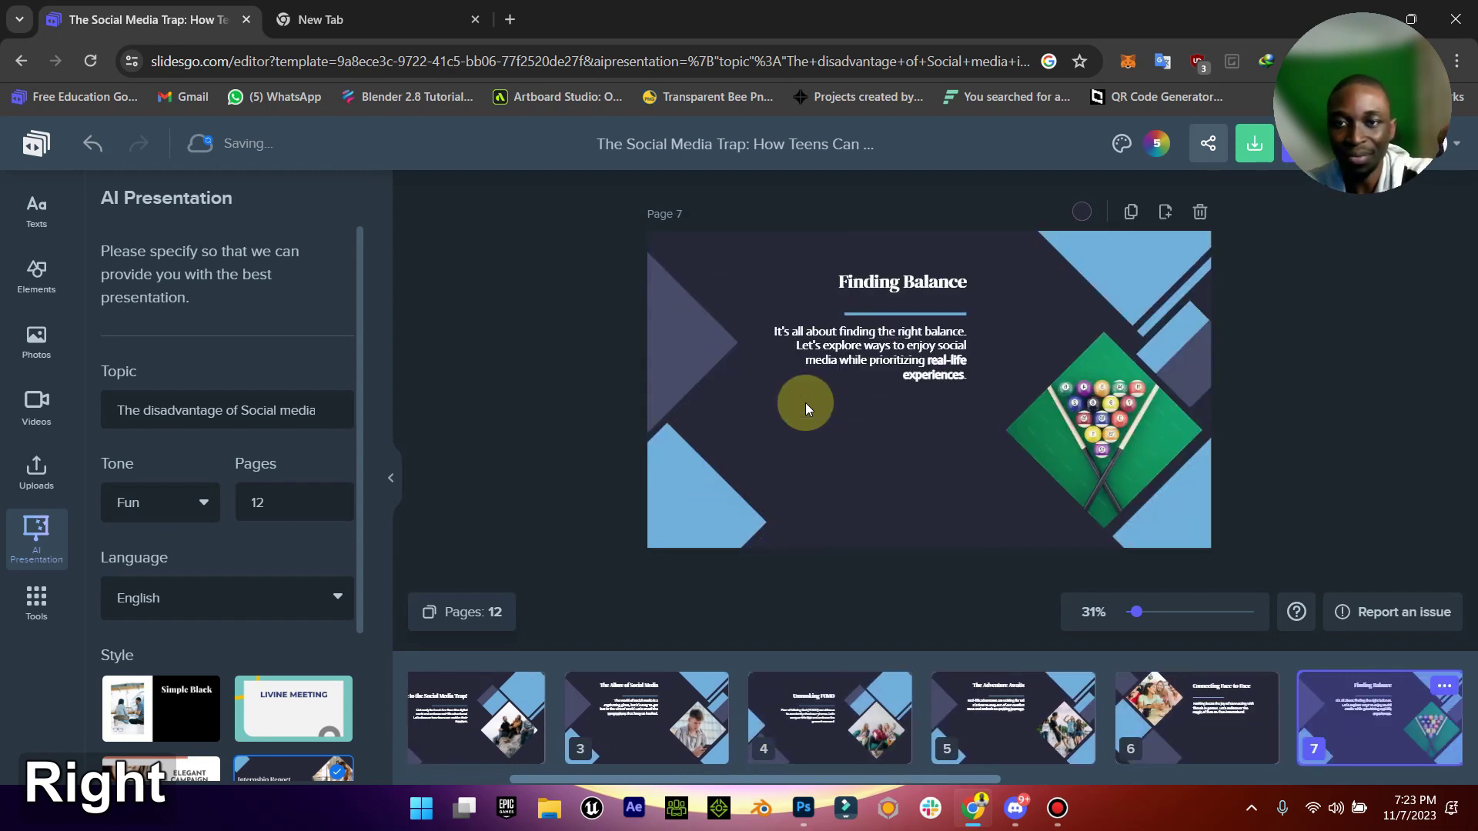
key("Right")
key("Right")
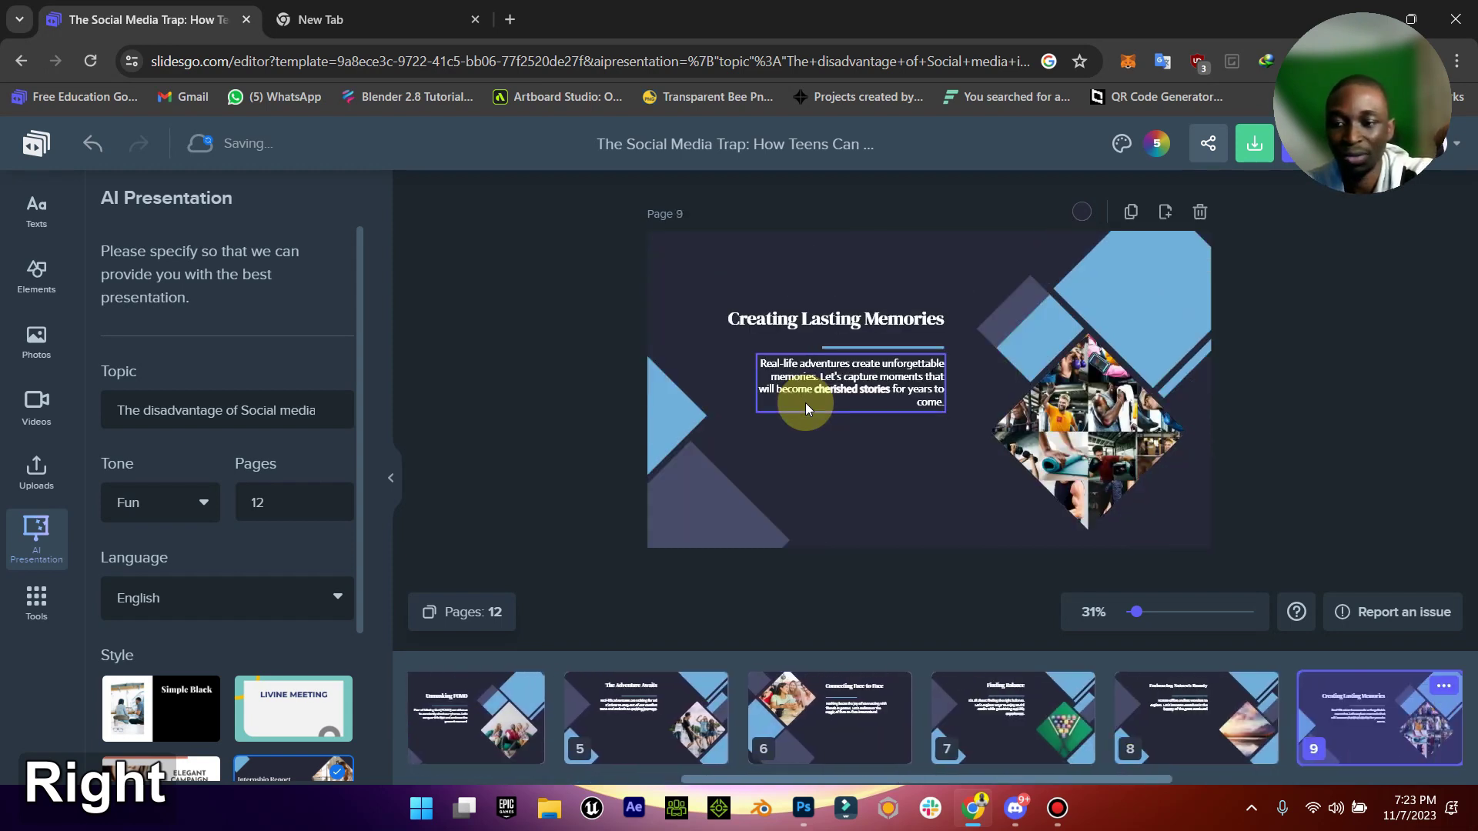
key("Right")
key("Right")
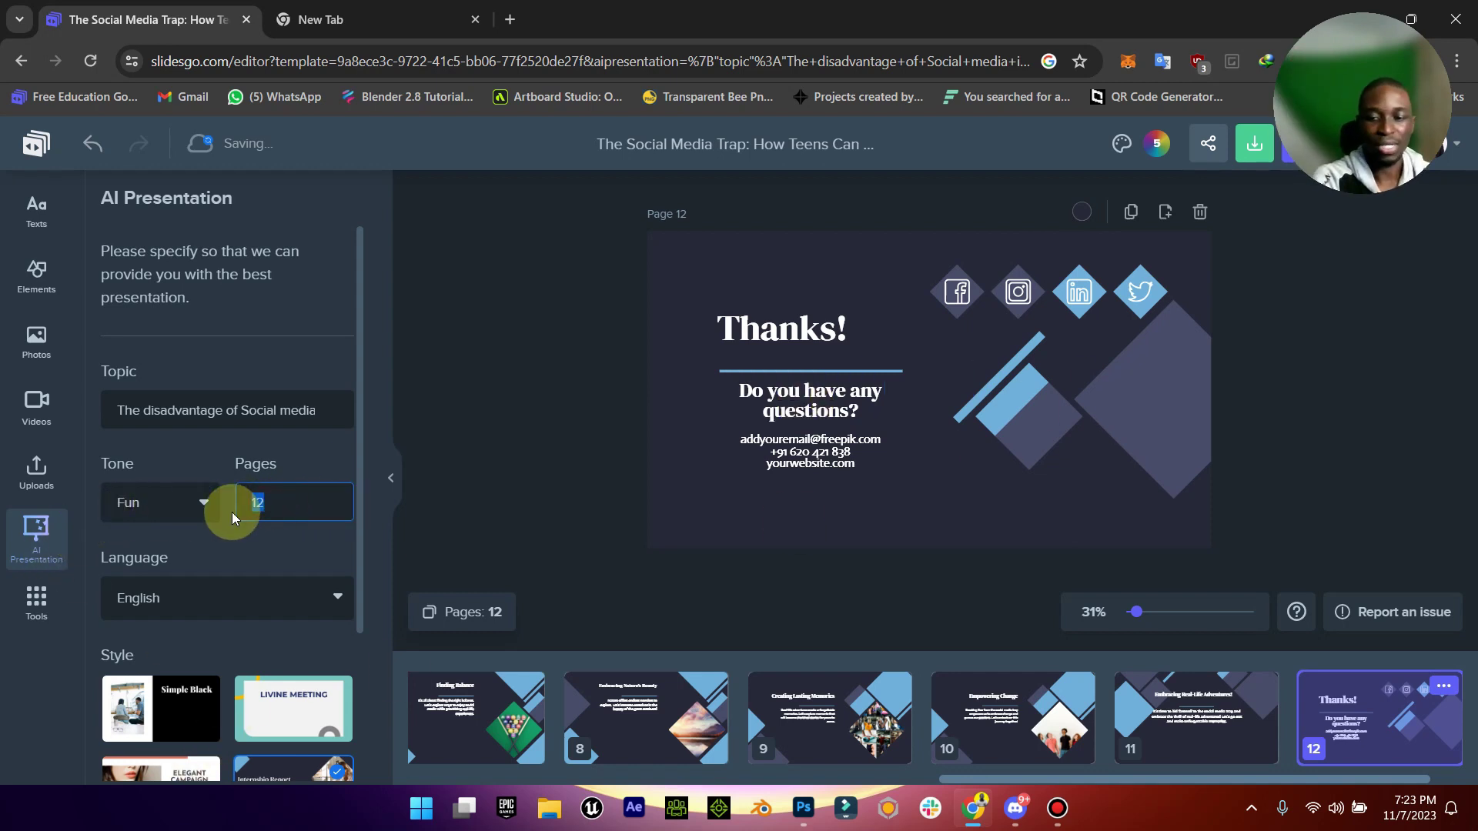
- Switch the tone to Professional and regenerate the presentation with 20 requested pages
left_click(165, 500)
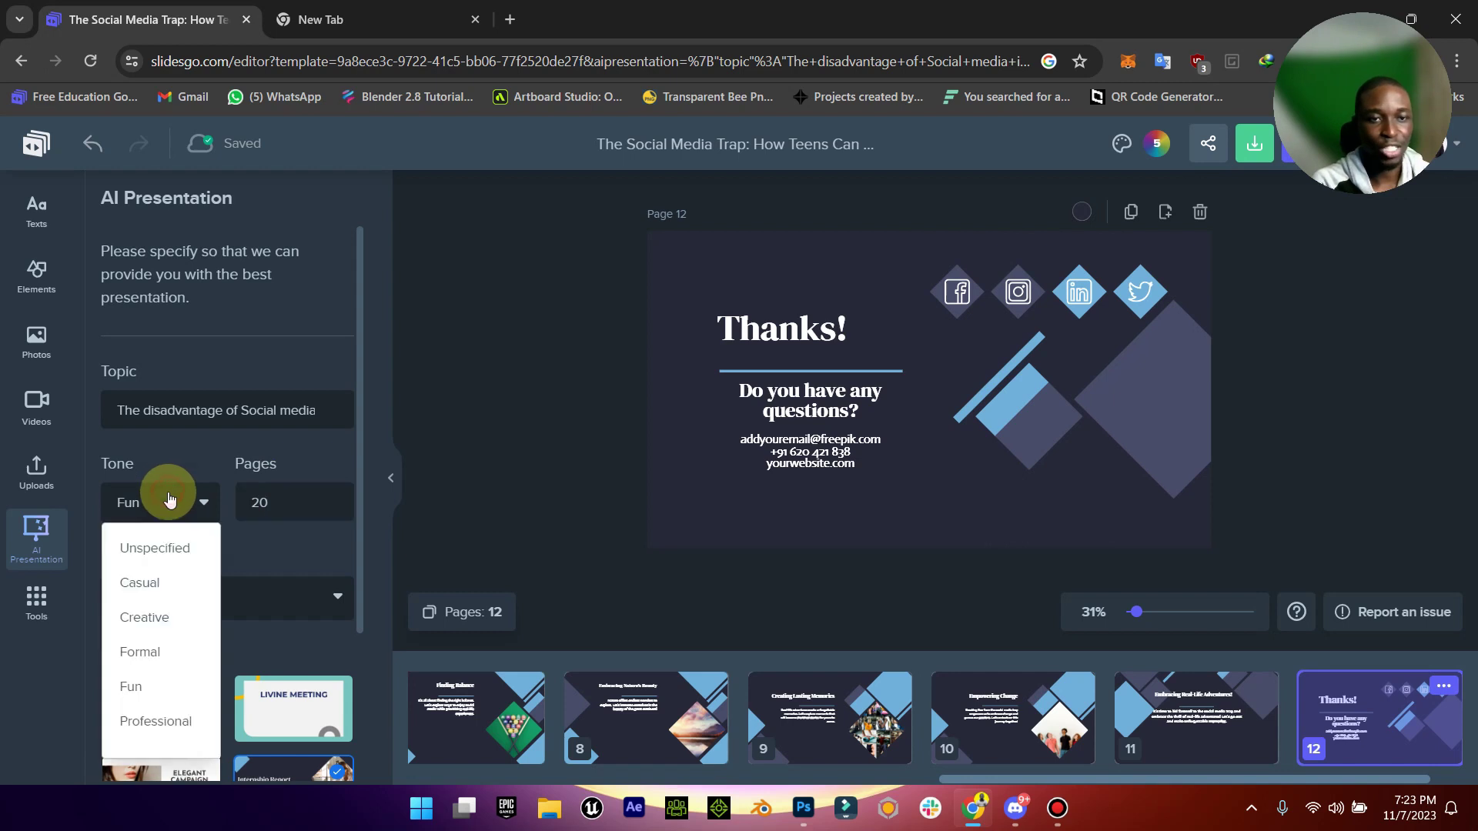
left_click(153, 727)
scroll(219, 561, "down", 3)
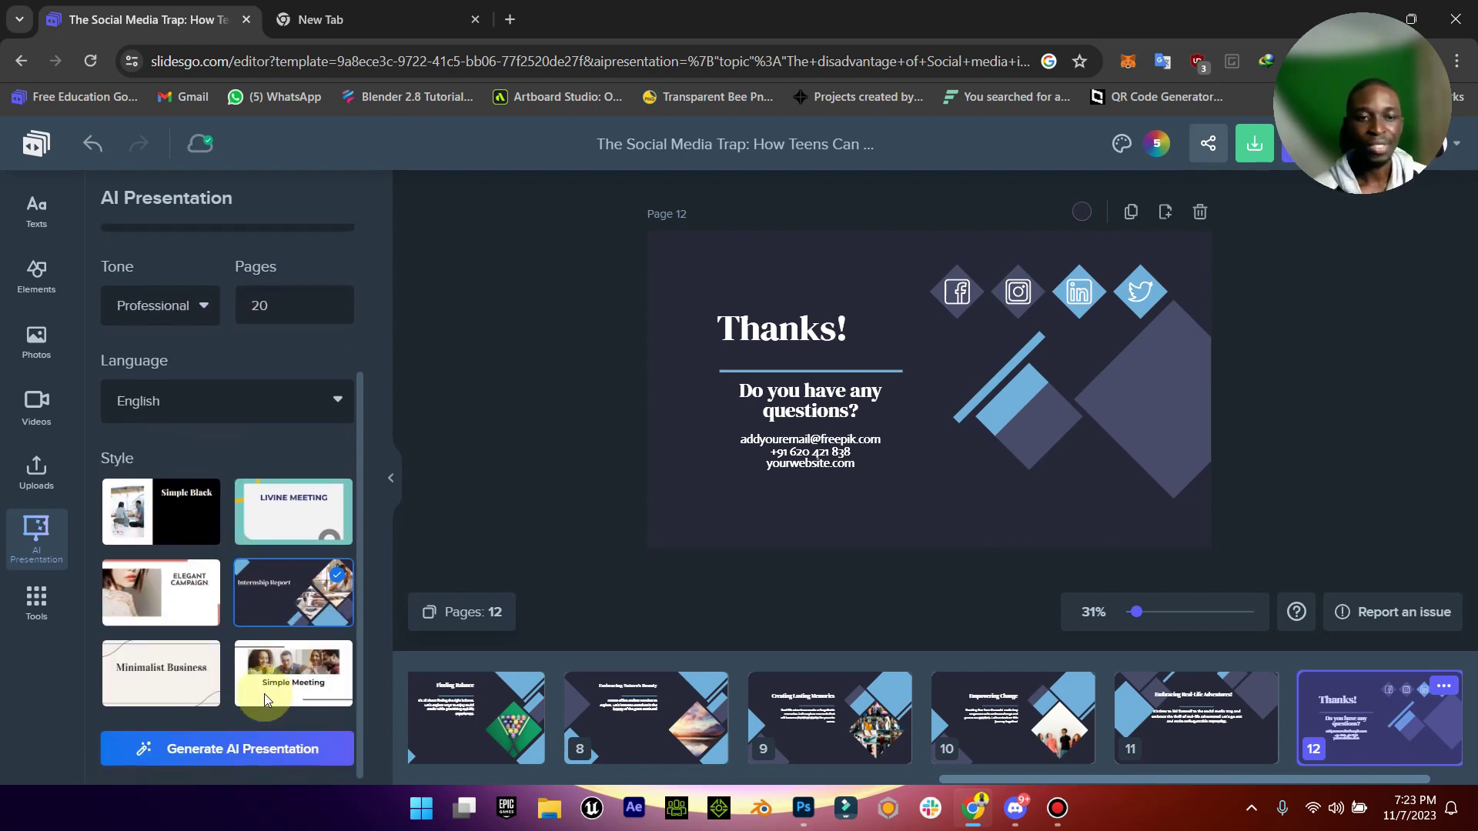
left_click(251, 744)
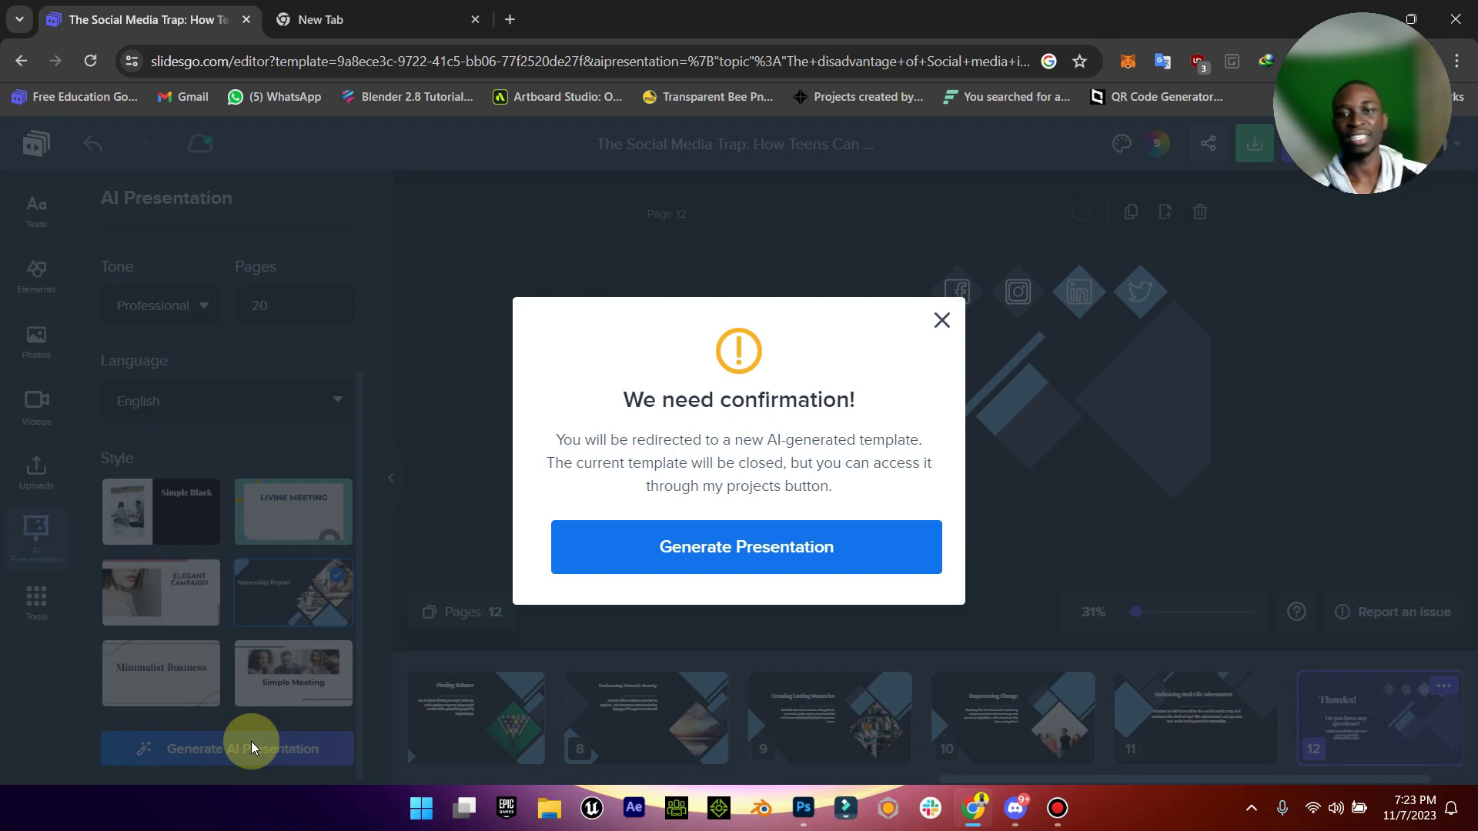
left_click(797, 539)
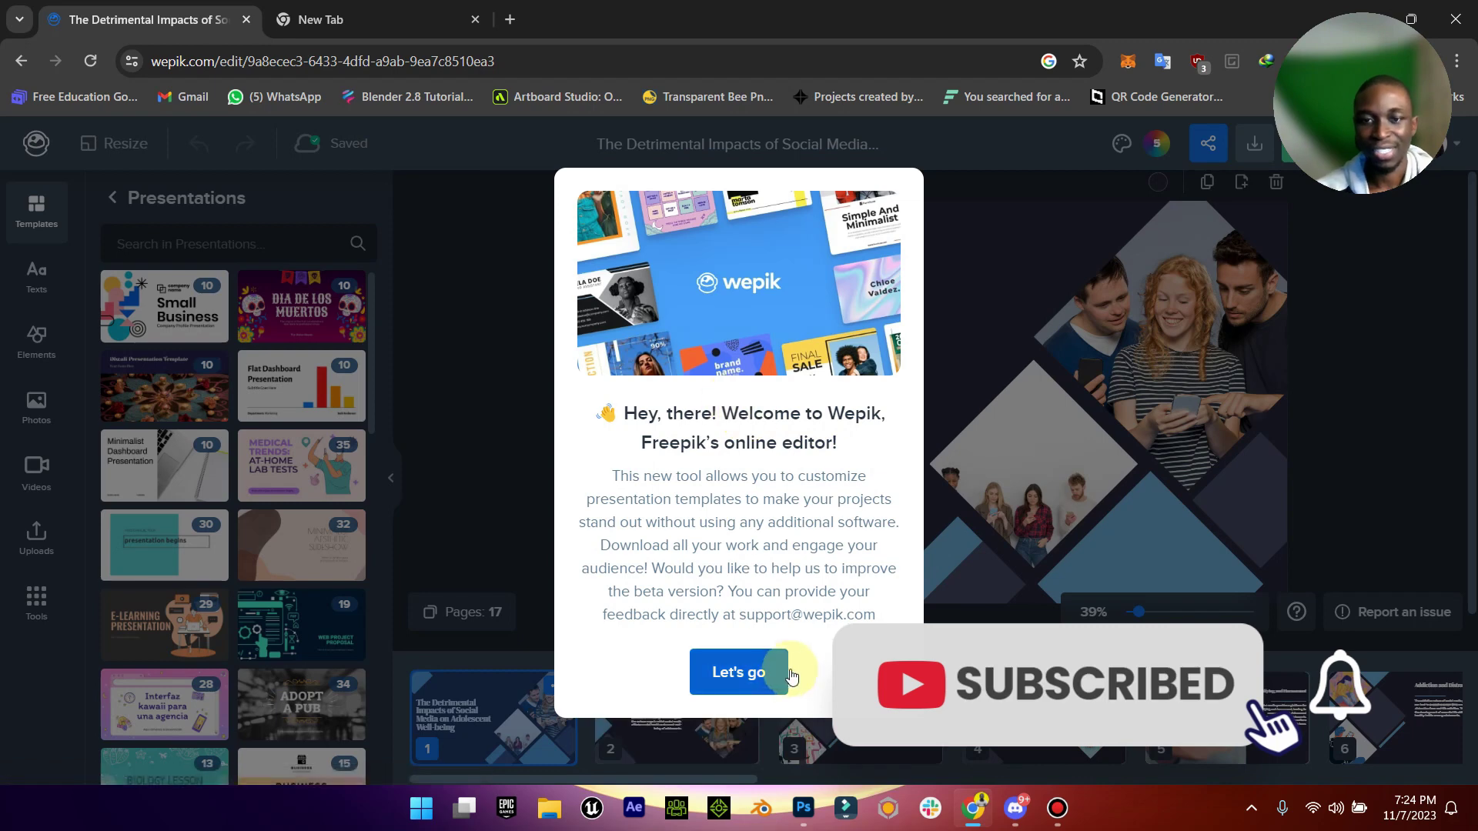
- Dismiss the Wepik welcome and tour popups and page through the 17-slide deck
left_click(778, 668)
left_click(328, 254)
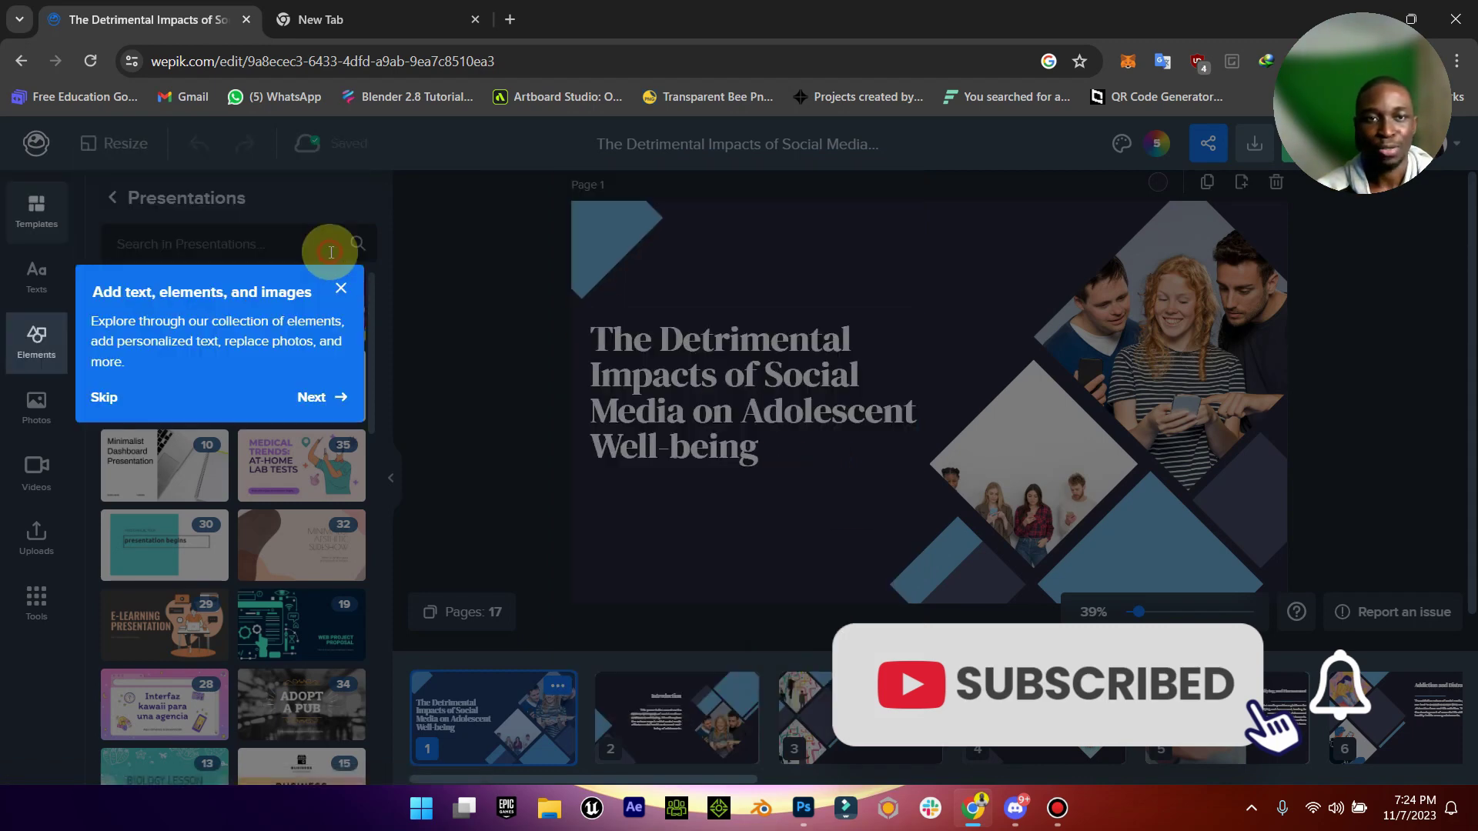
left_click(381, 310)
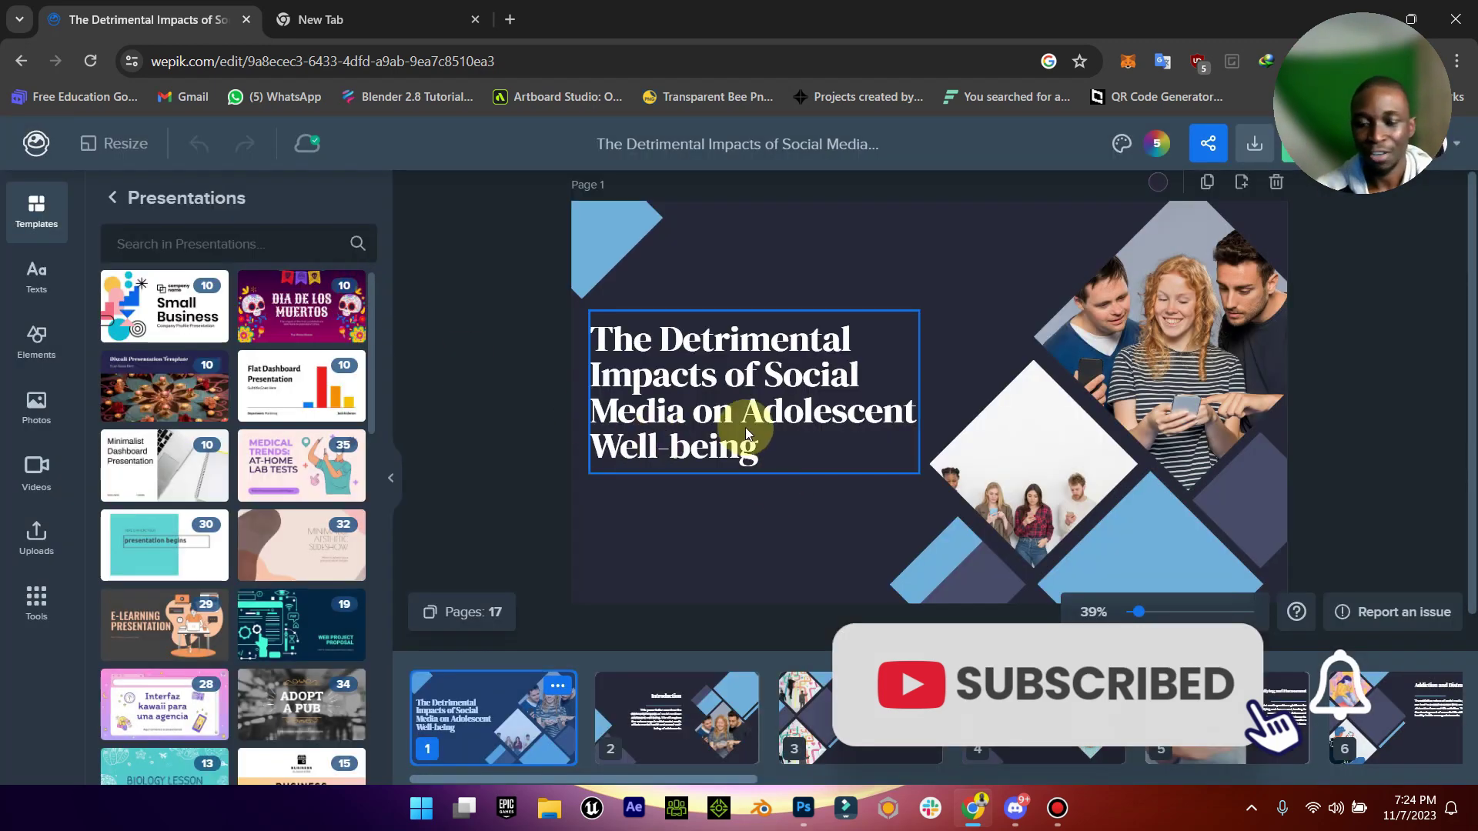
key("Right")
key("Right")
key("Right")
key("Right")
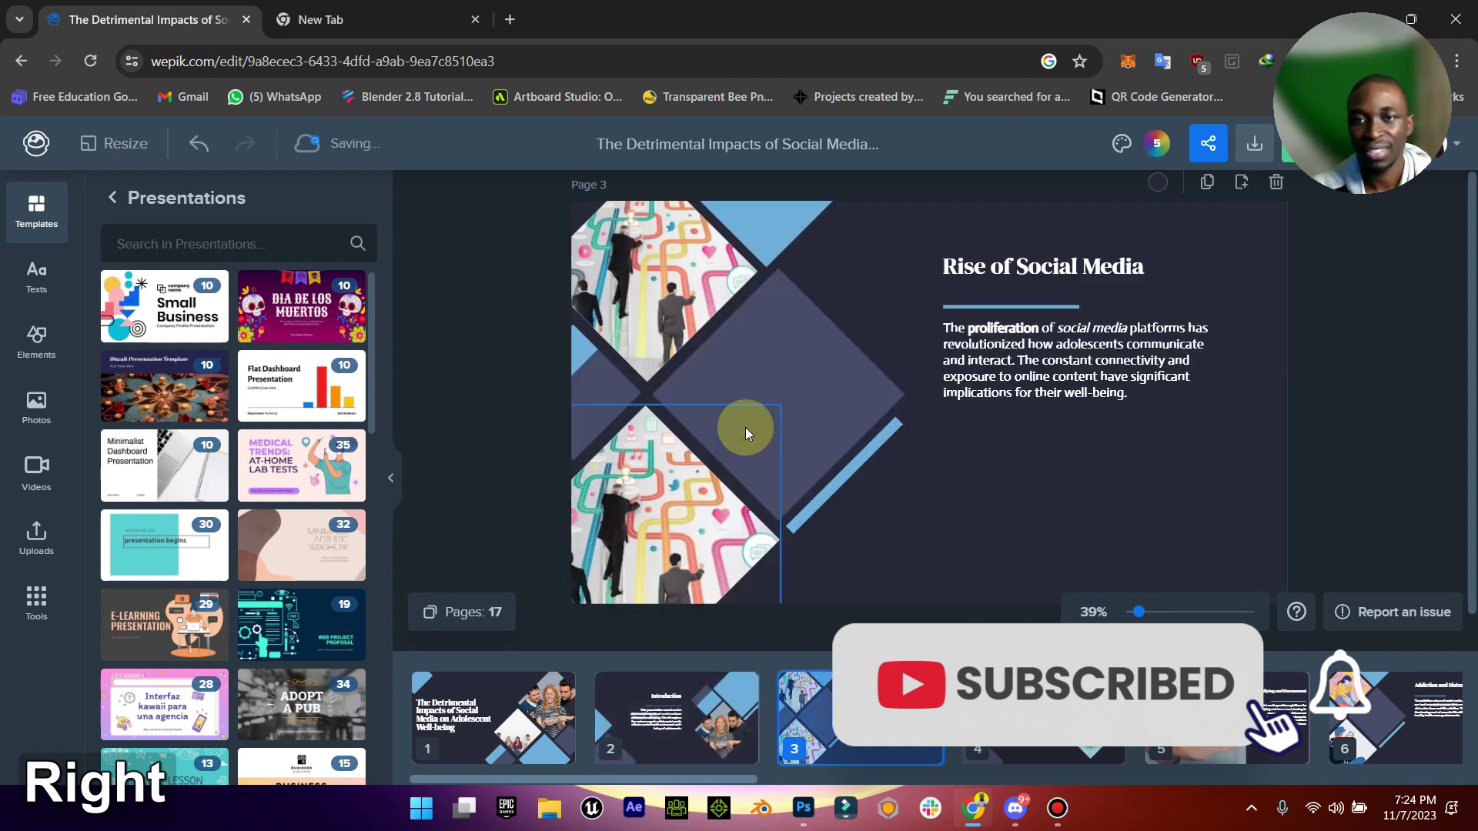
key("Right")
key("Right")
key("Right")
key("Right")
key("Right")
key("Right")
key("Right")
key("Right")
key("Right")
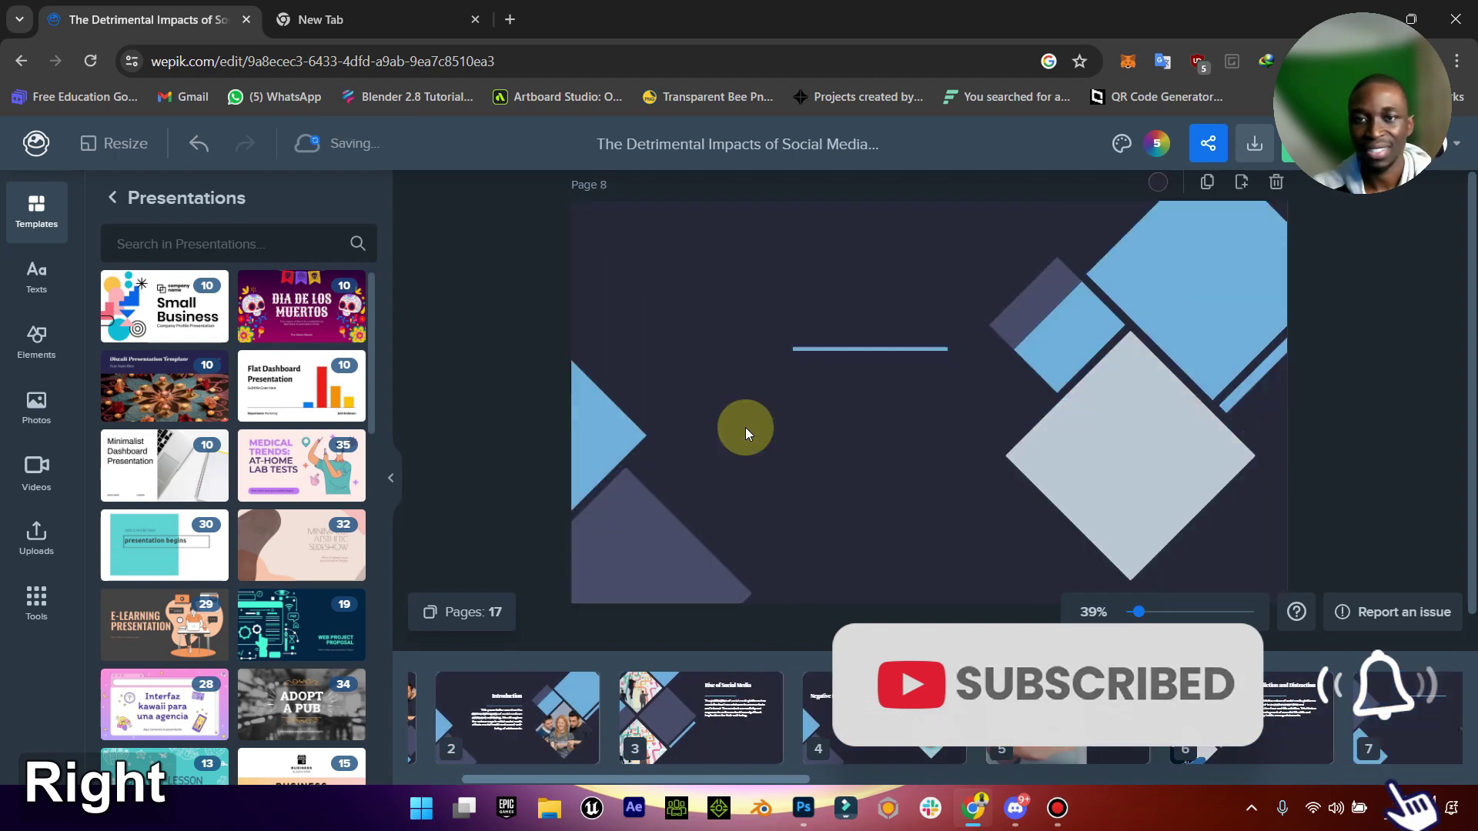
key("Right")
key("Right")
key("Right")
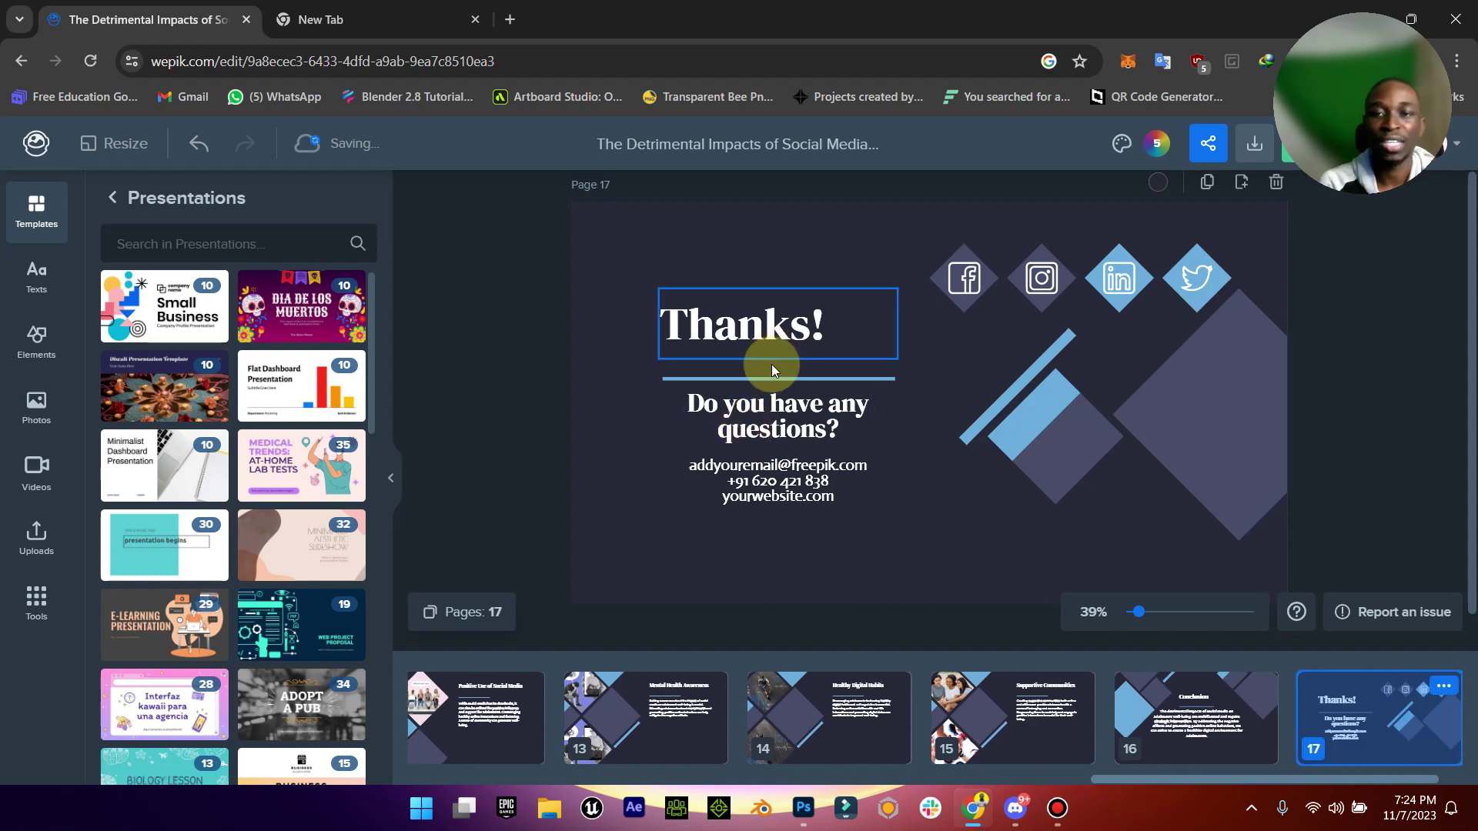
- Shift the Thanks group slightly left on the final slide, then go to slide 14
left_click_drag(789, 411, 759, 426)
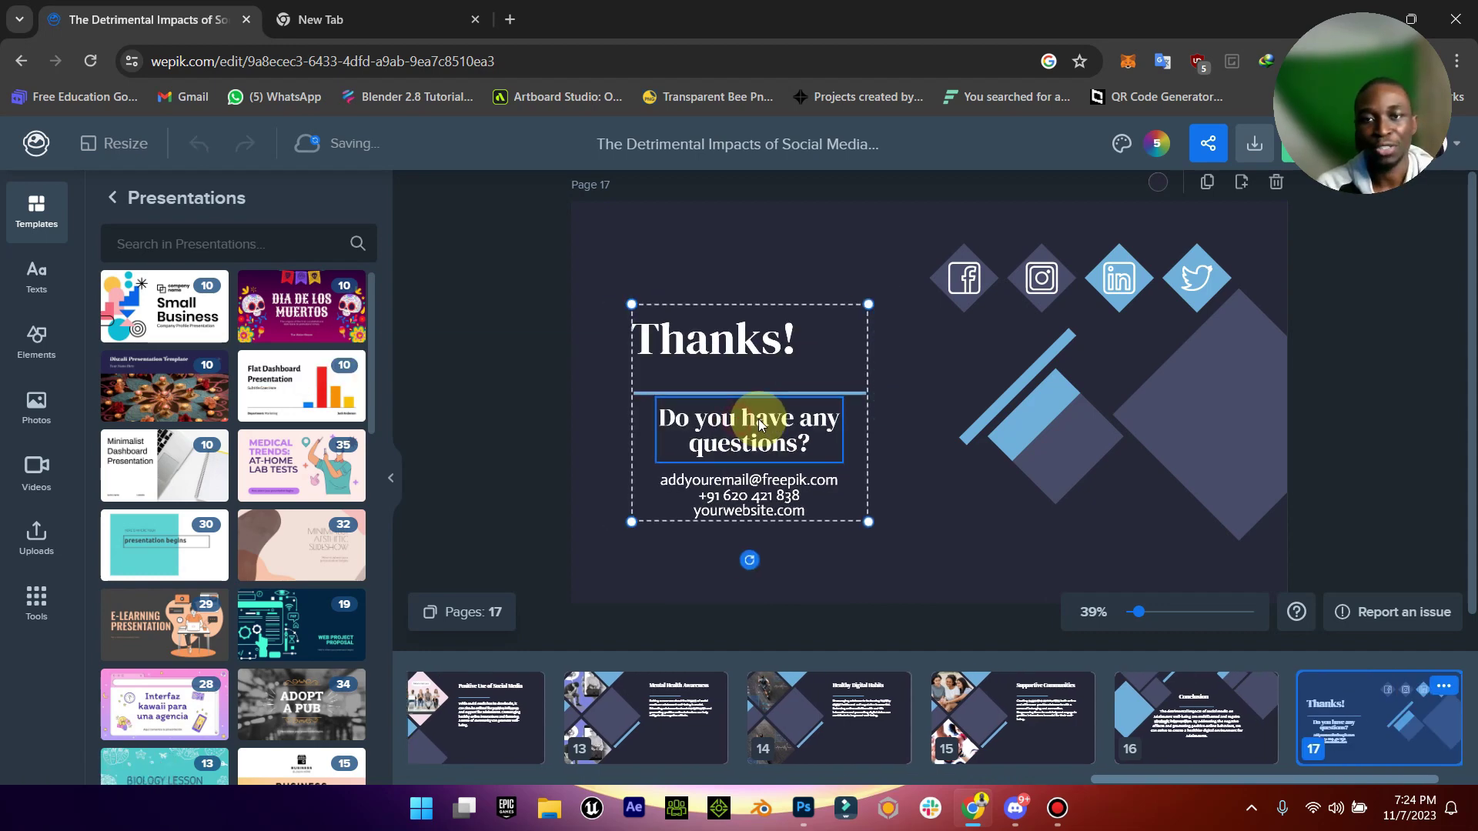
left_click(732, 331)
double_click(733, 331)
left_click(821, 424)
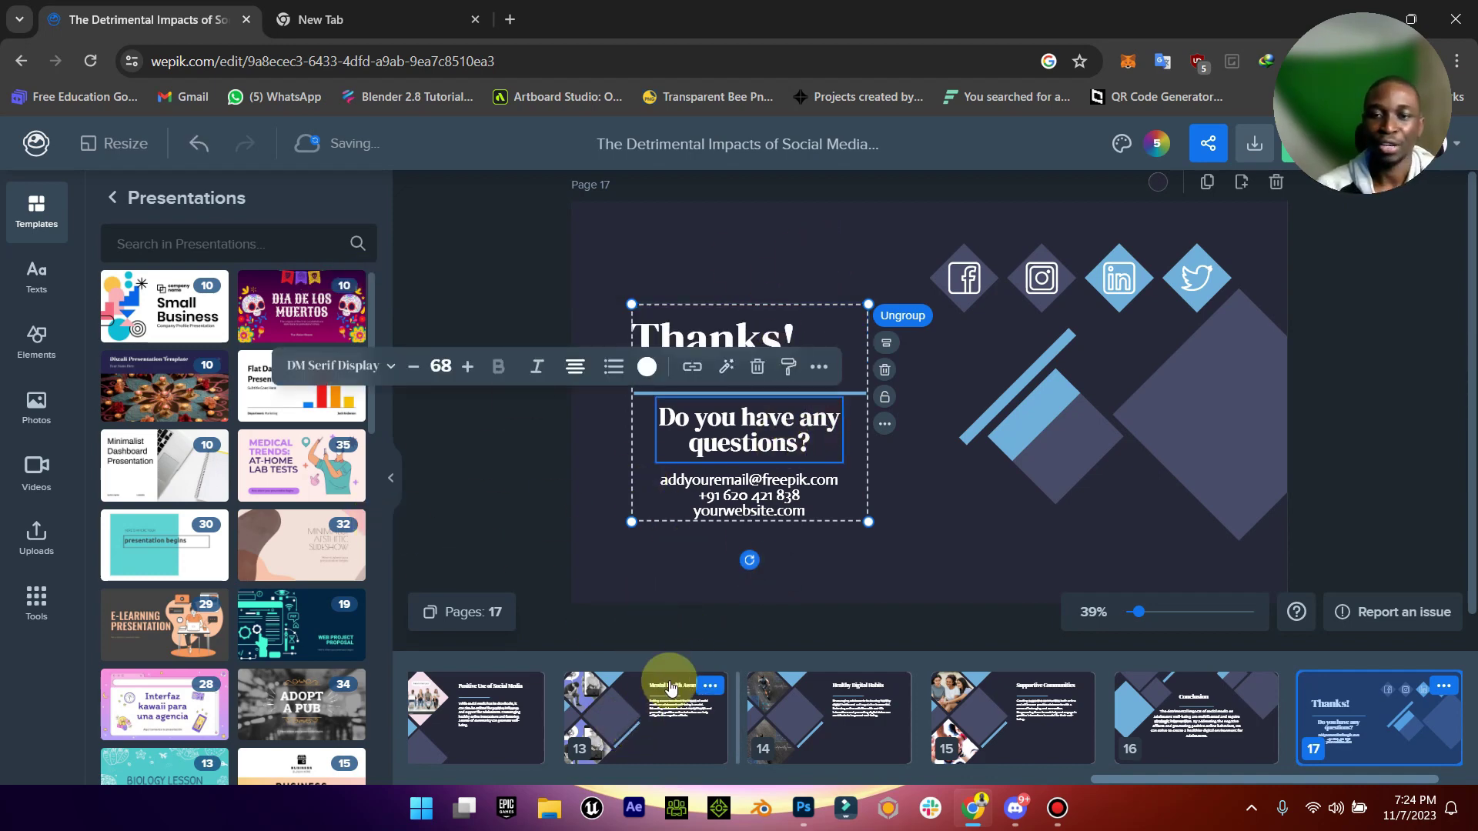
left_click(770, 704)
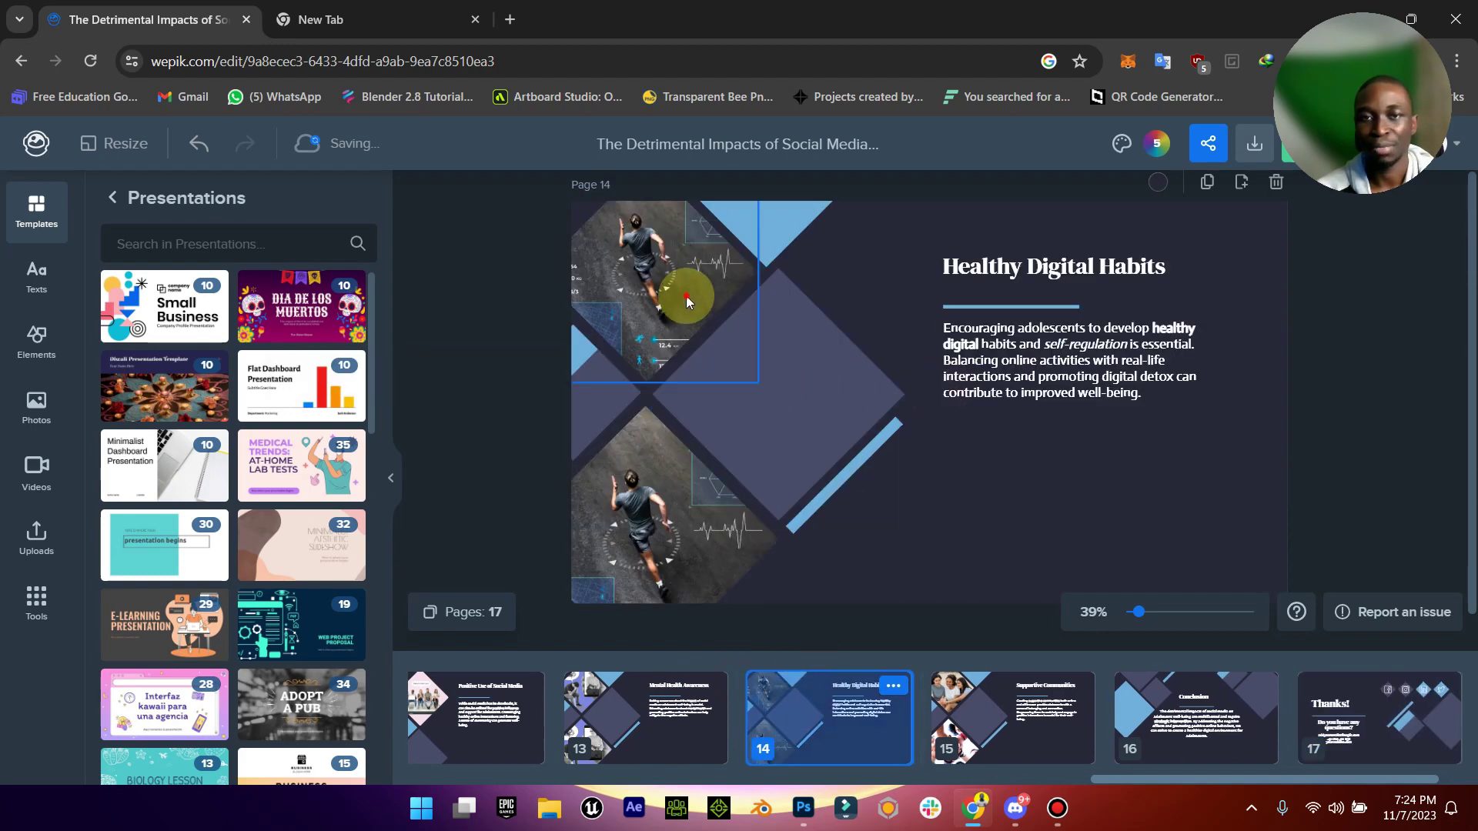
- Select the top runner photo on slide 14, Healthy Digital Habits, to show its image toolbar
left_click(655, 339)
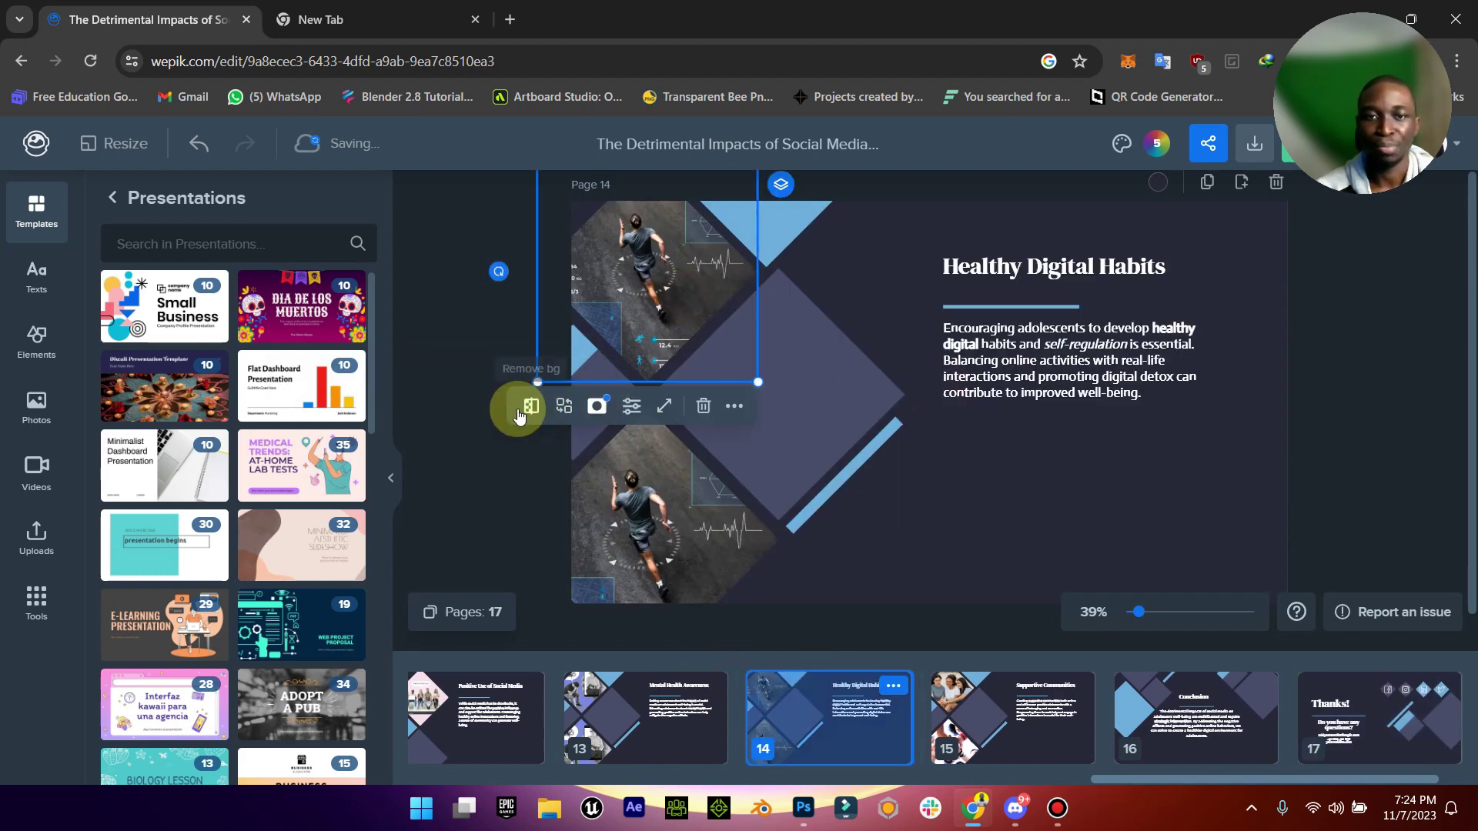